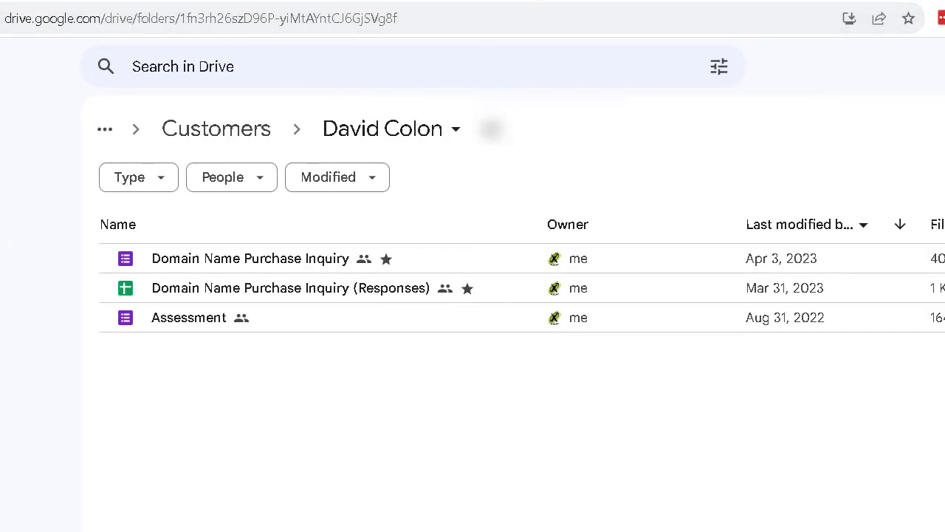
Launch Google Drive in a new tab and open the New menu in the customer's folder.
{"action": "left_click", "coordinate": [540, 0]}
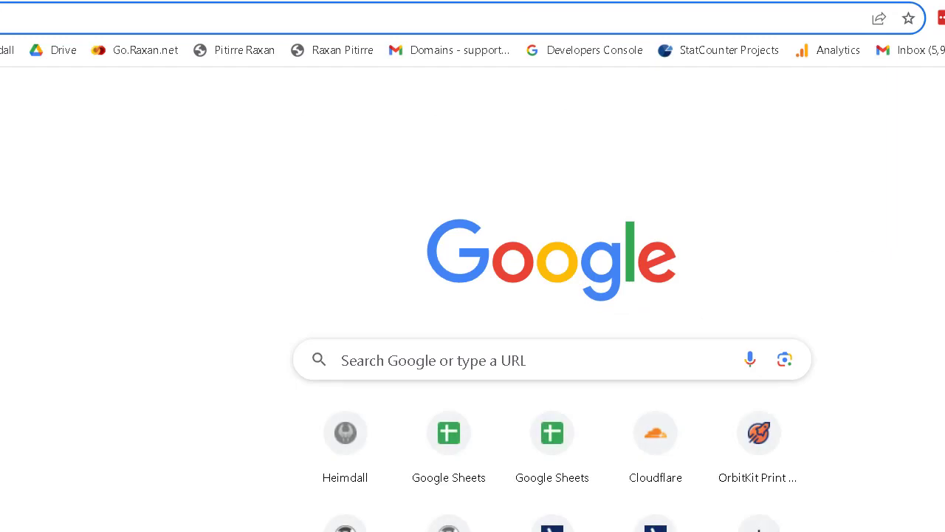
{"action": "left_click", "coordinate": [916, 15]}
{"action": "left_click", "coordinate": [772, 262]}
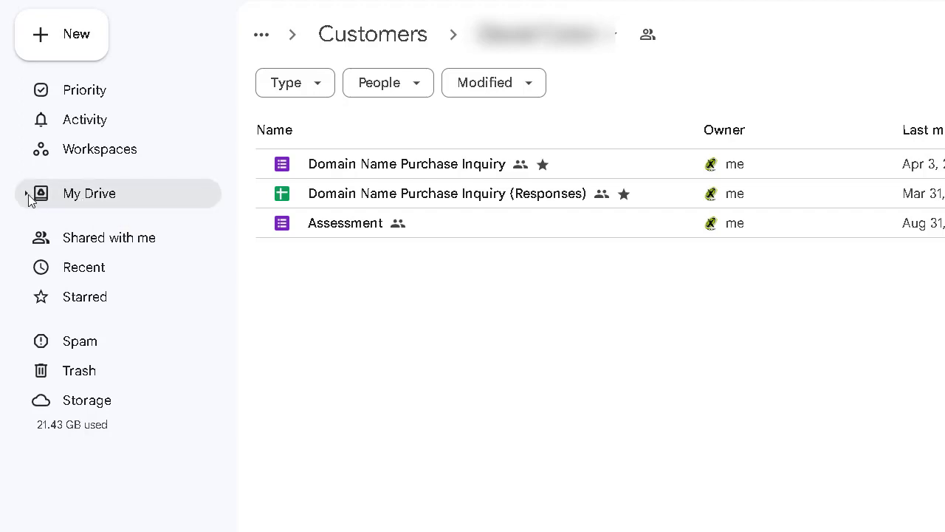
{"action": "left_click", "coordinate": [89, 26]}
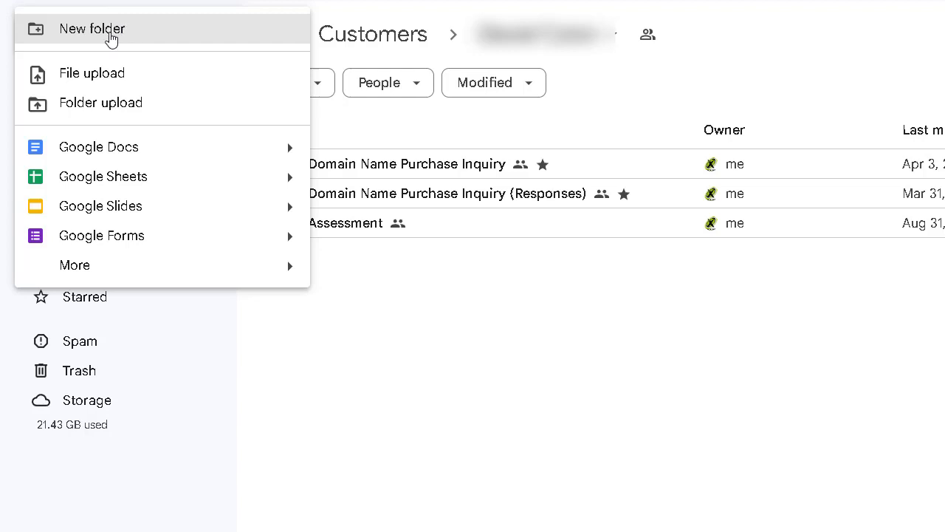
Create a folder named 'Shared Keyword Files NLTS' in the customer's folder.
{"action": "left_click", "coordinate": [111, 37]}
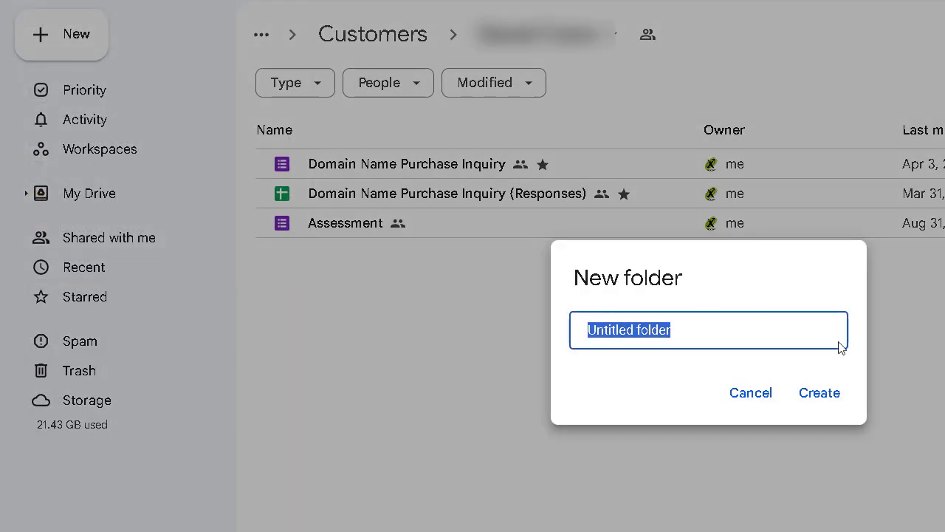
{"action": "type", "text": "Sha"}
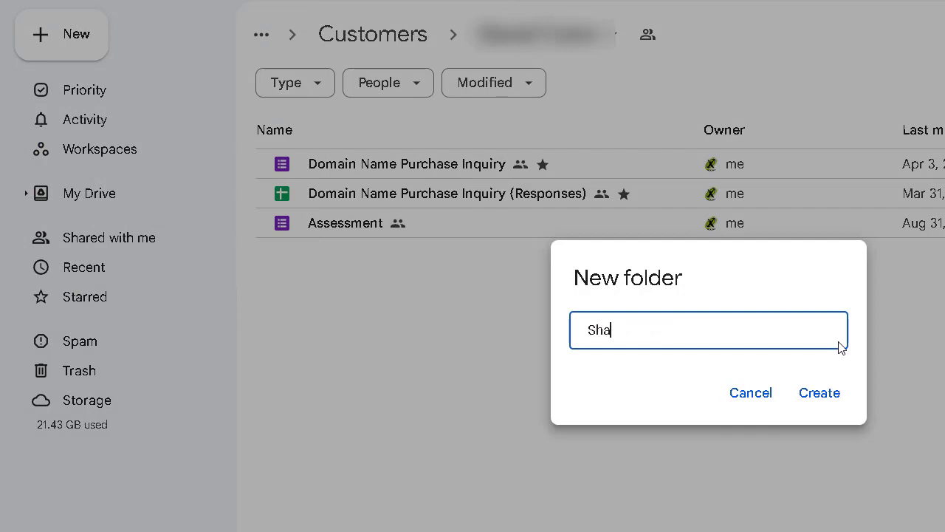
{"action": "type", "text": "red Keyword"}
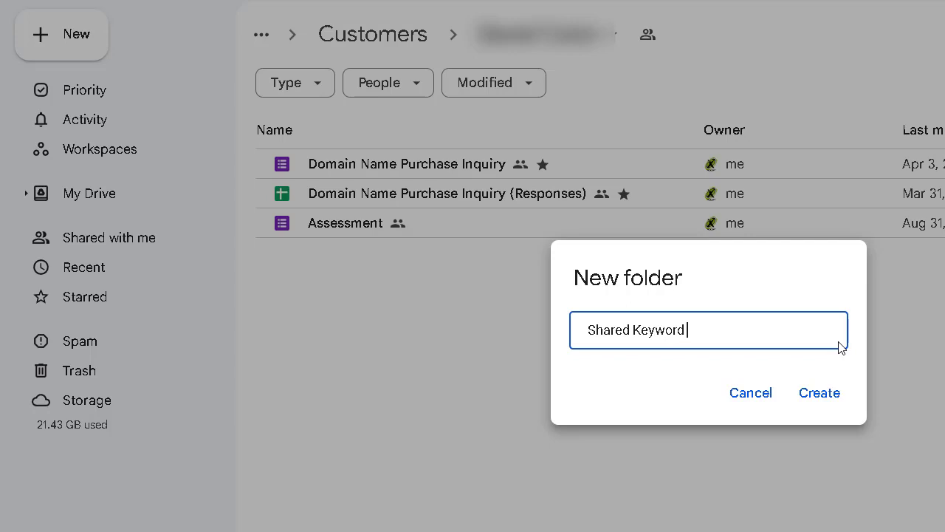
{"action": "type", "text": " Files NLTS"}
{"action": "key", "text": "Return"}
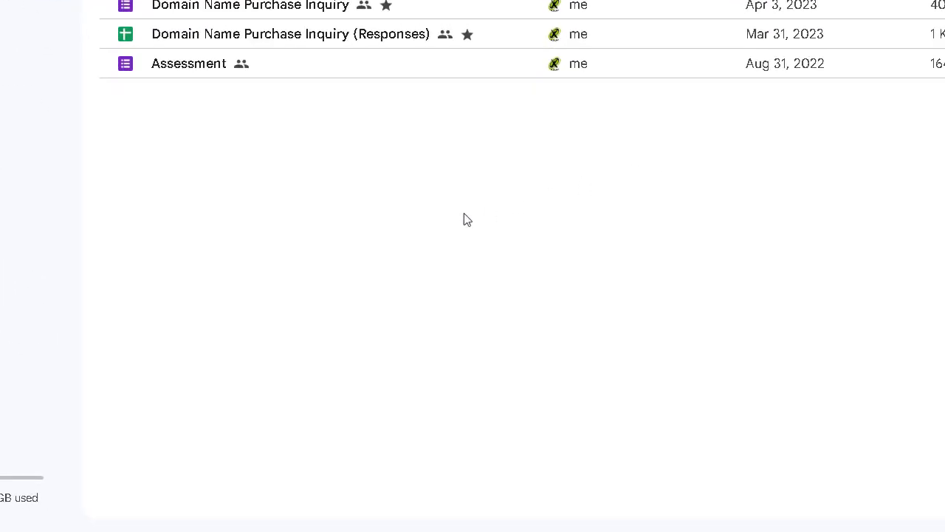
{"action": "left_click", "coordinate": [439, 251]}
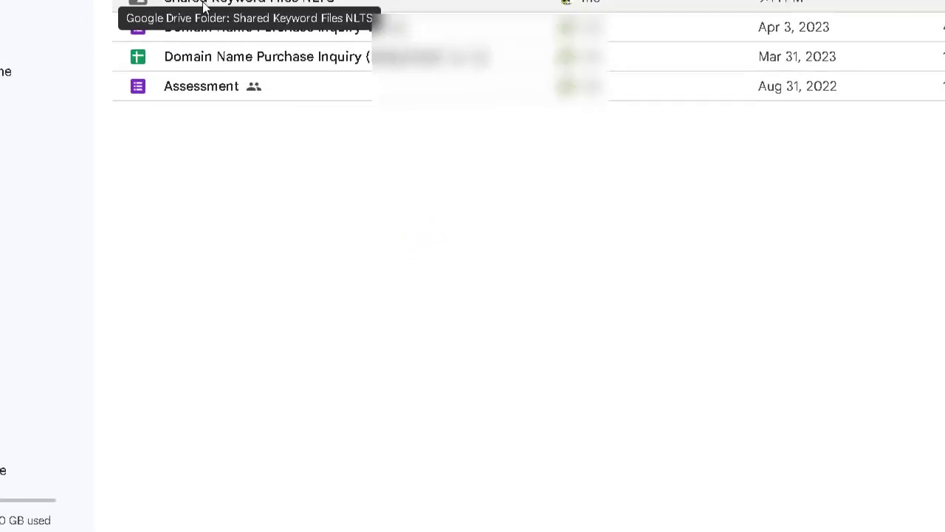
Open the Shared Keyword Files NLTS folder and show its people-with-access sharing dialog.
{"action": "left_click", "coordinate": [348, 262]}
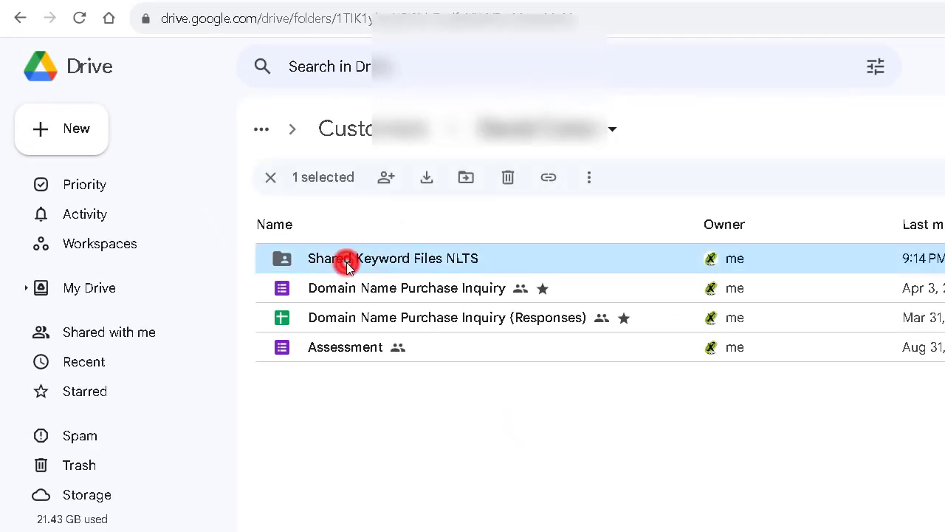
{"action": "double_click", "coordinate": [347, 262]}
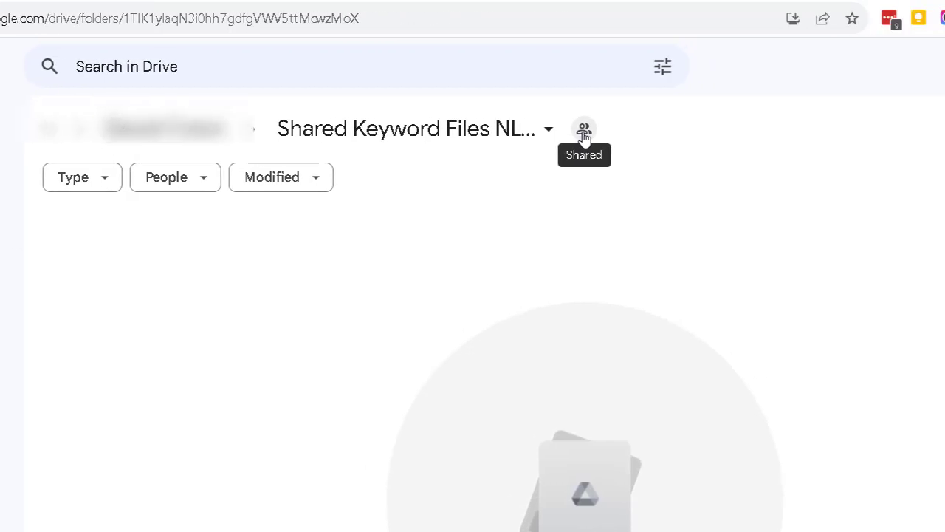
{"action": "left_click", "coordinate": [797, 137]}
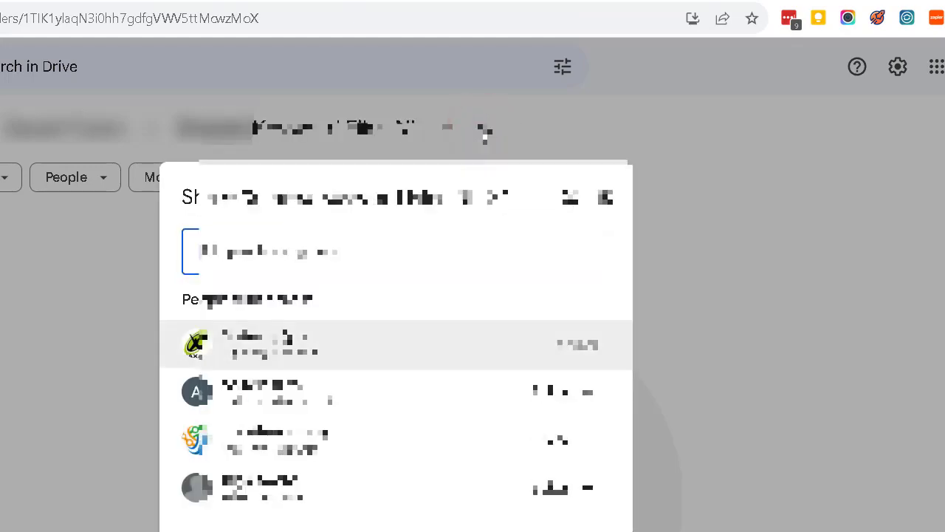
{"action": "left_click", "coordinate": [502, 252]}
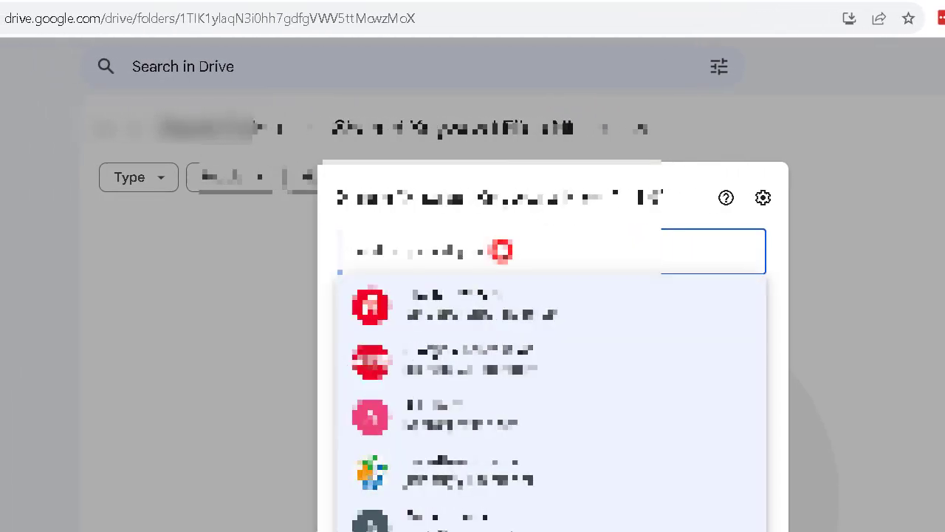
{"action": "type", "text": "an"}
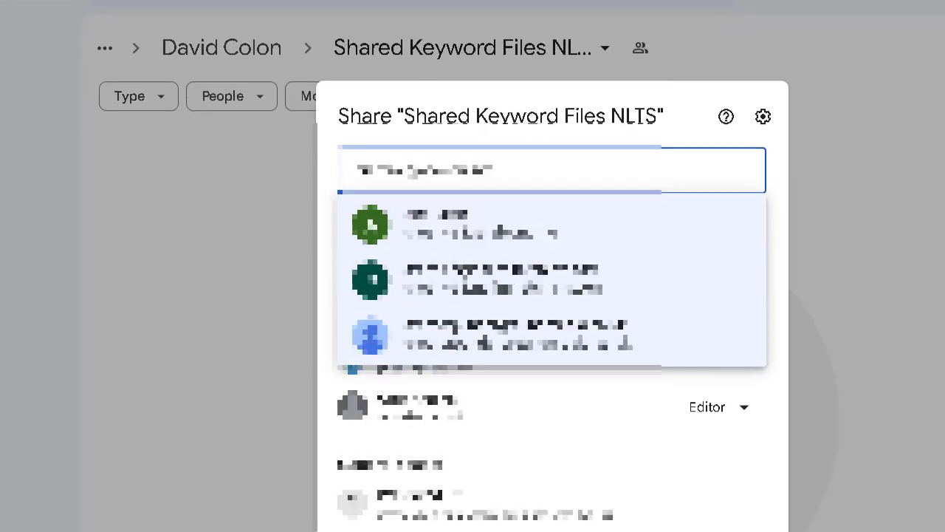
{"action": "left_click", "coordinate": [517, 287]}
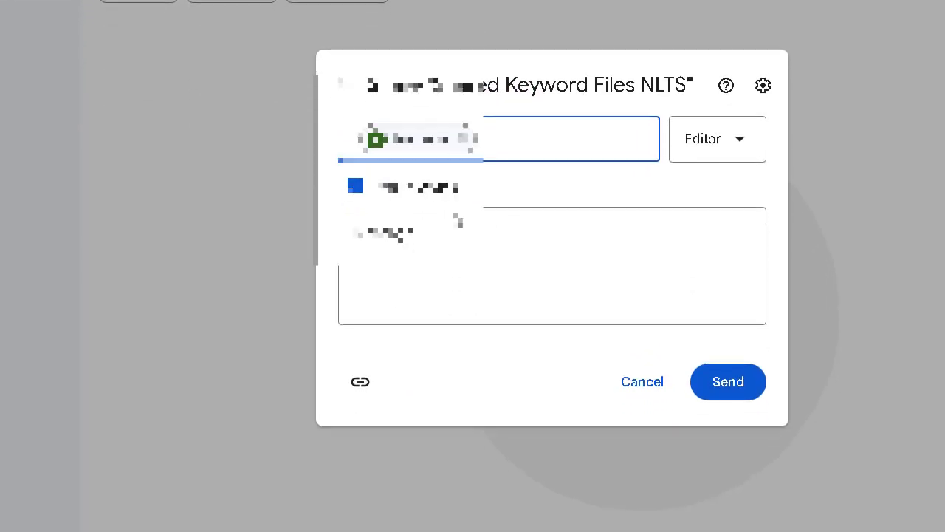
{"action": "left_click", "coordinate": [395, 253]}
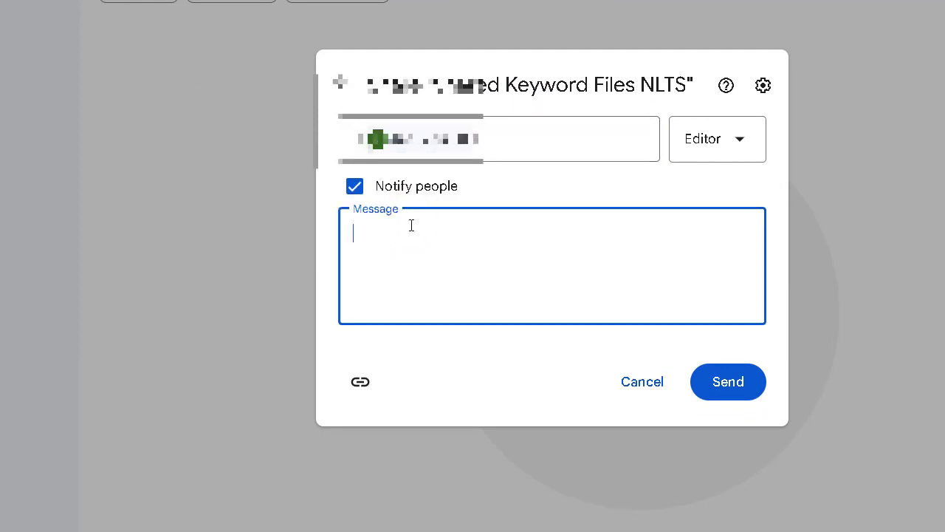
{"action": "type", "text": "Folder Shared with yo"}
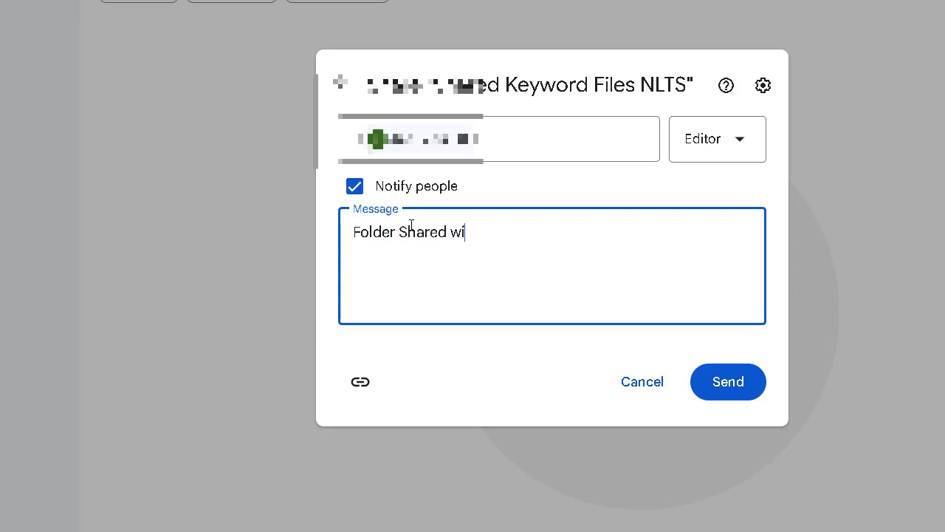
{"action": "type", "text": "u"}
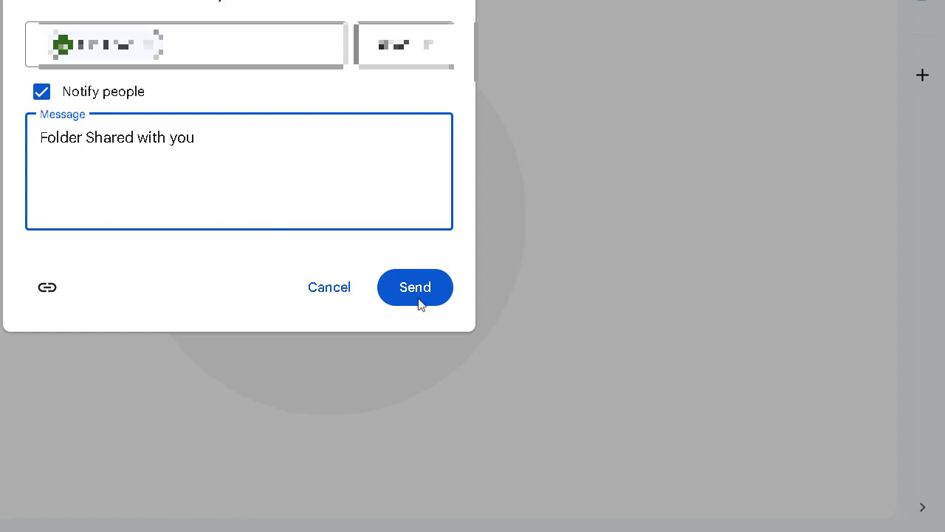
{"action": "left_click", "coordinate": [457, 319]}
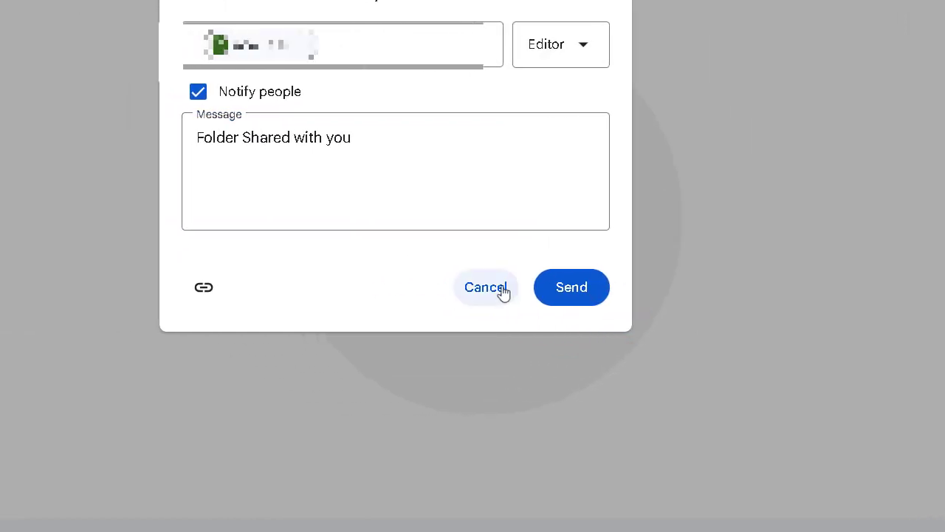
{"action": "left_click", "coordinate": [503, 290]}
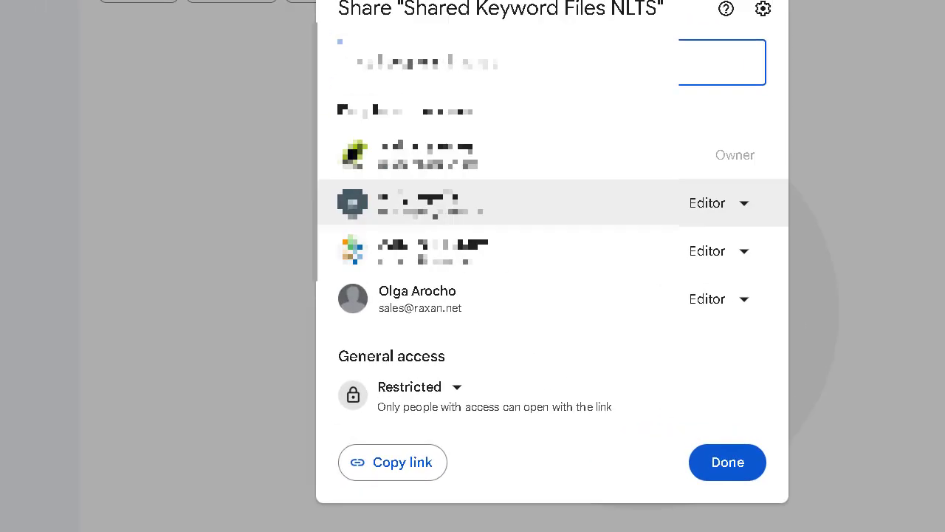
{"action": "left_click", "coordinate": [430, 206]}
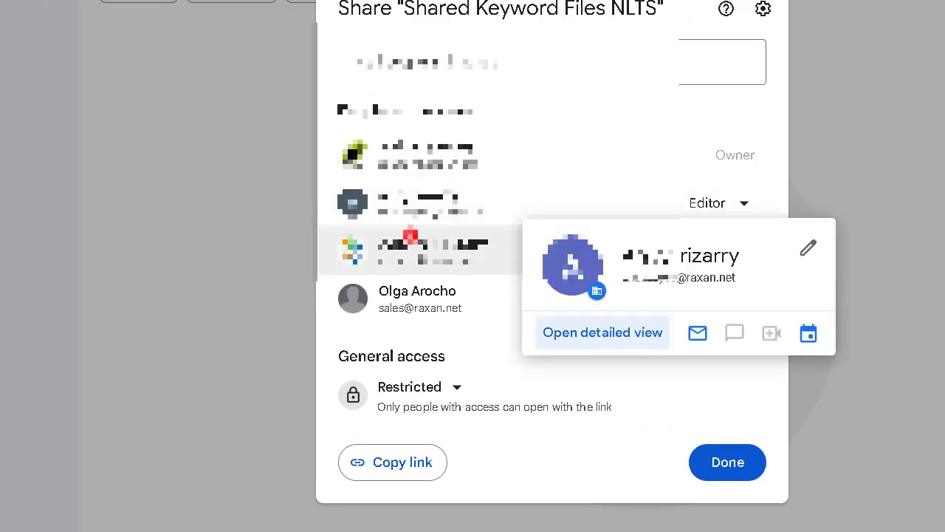
{"action": "left_click", "coordinate": [533, 478]}
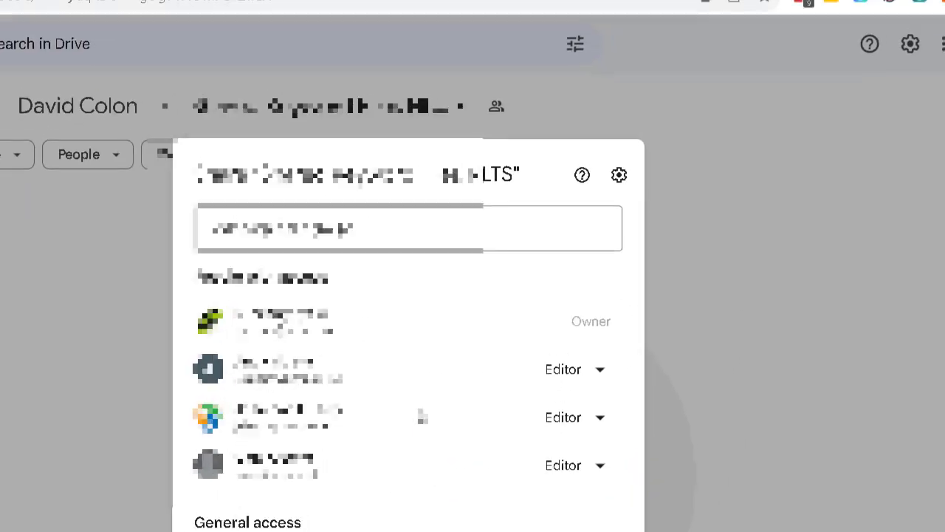
{"action": "left_click", "coordinate": [446, 227]}
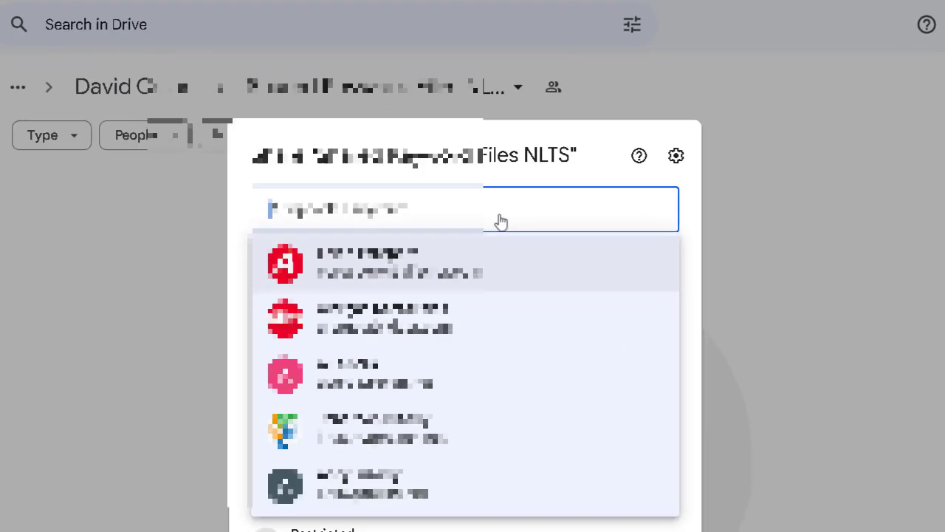
{"action": "left_click", "coordinate": [198, 421]}
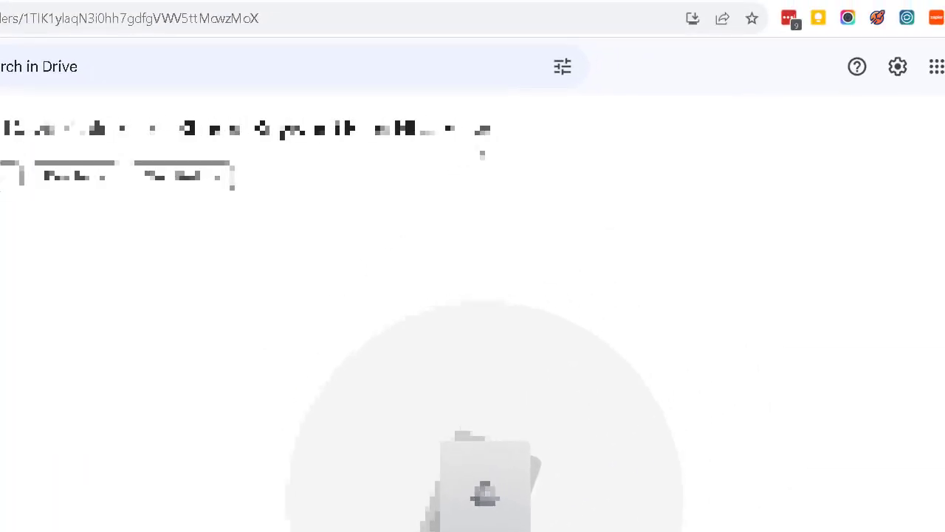
{"action": "left_click", "coordinate": [486, 130]}
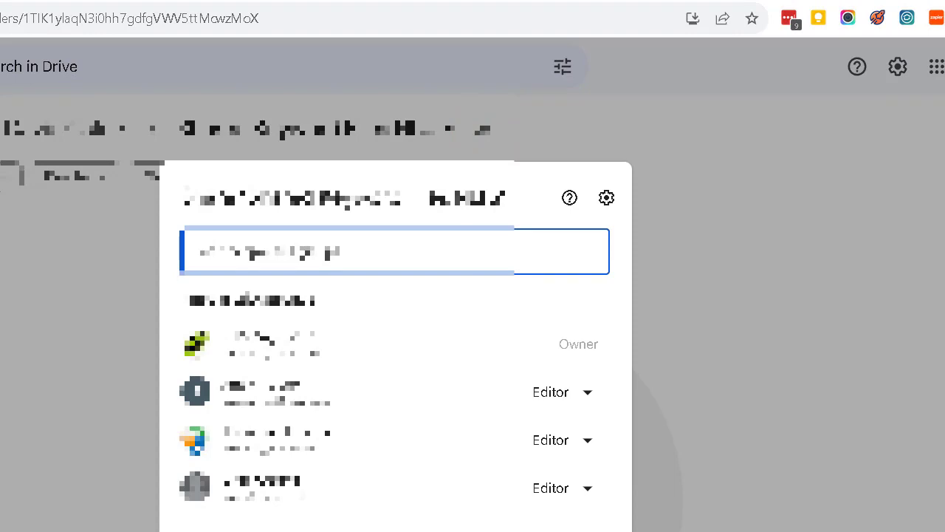
Review the advanced and general access settings, then close the Share dialog leaving access Restricted.
{"action": "left_click", "coordinate": [604, 204]}
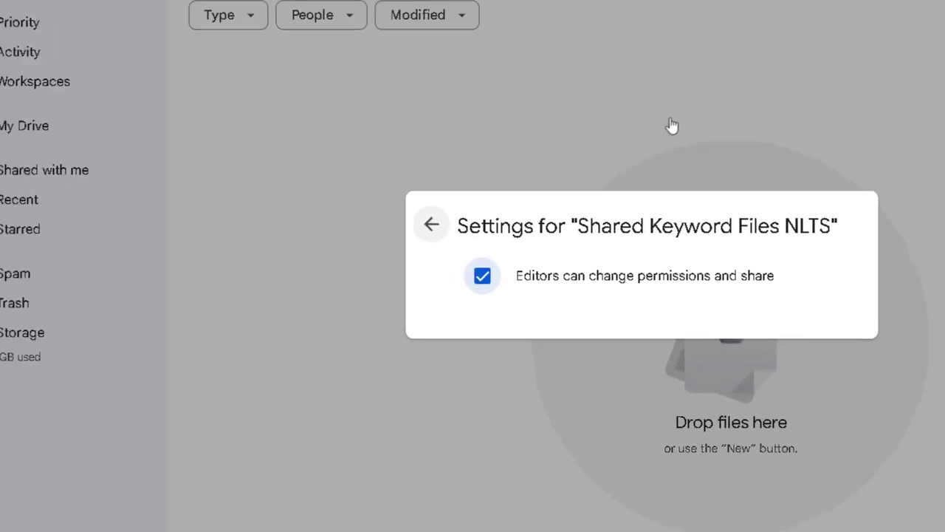
{"action": "left_click", "coordinate": [431, 224]}
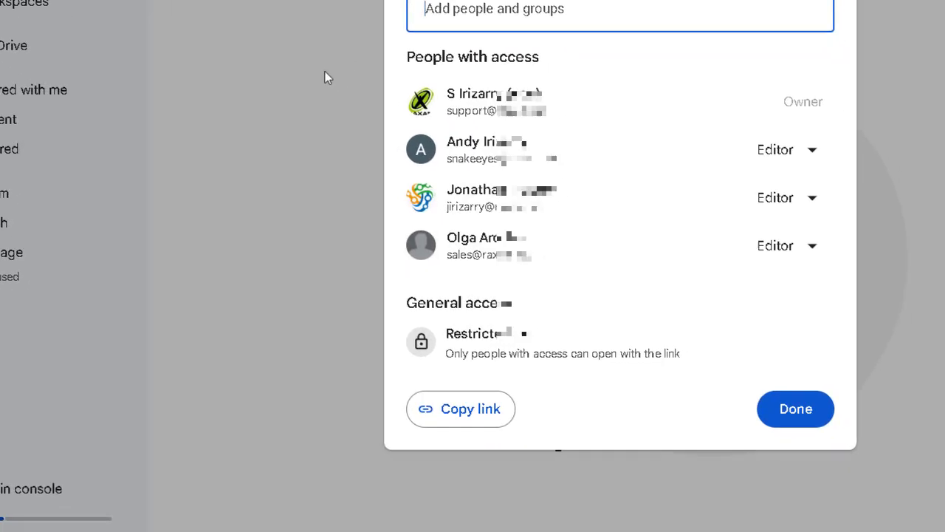
{"action": "left_click", "coordinate": [523, 334]}
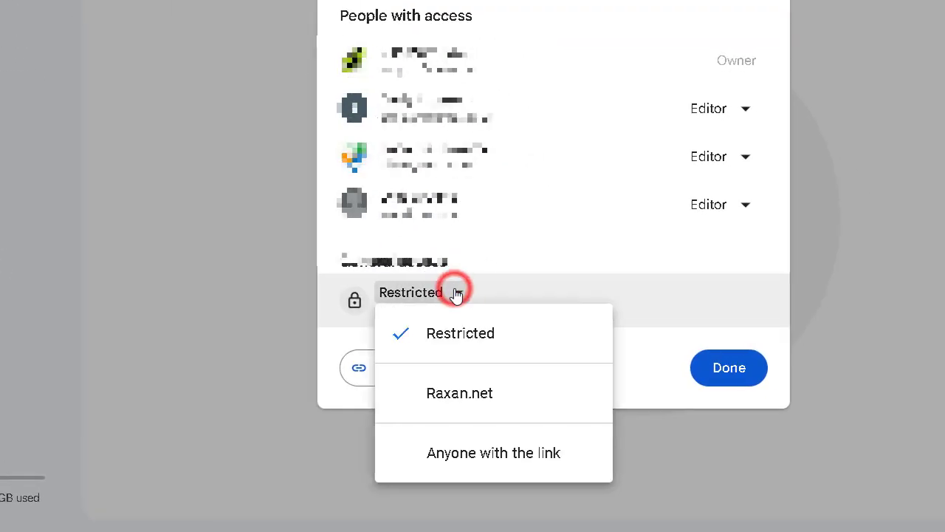
{"action": "left_click", "coordinate": [385, 275]}
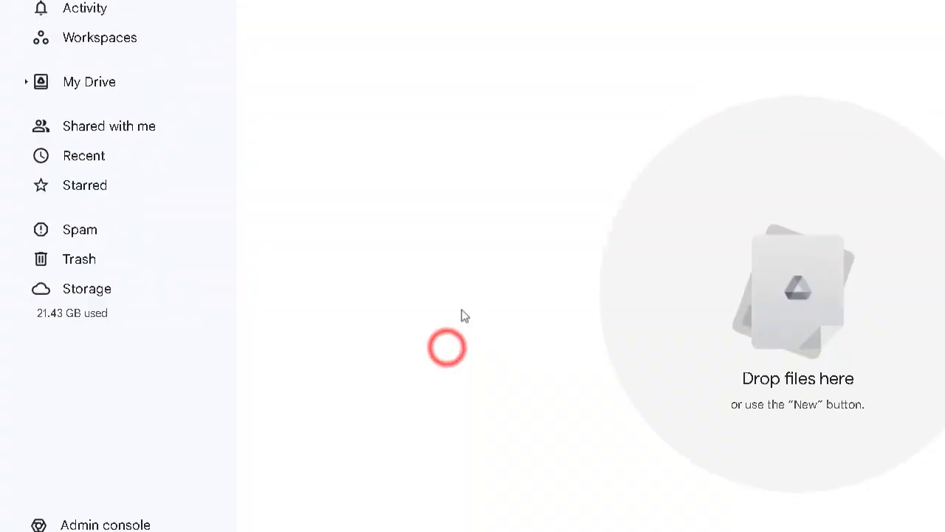
{"action": "left_click", "coordinate": [534, 156]}
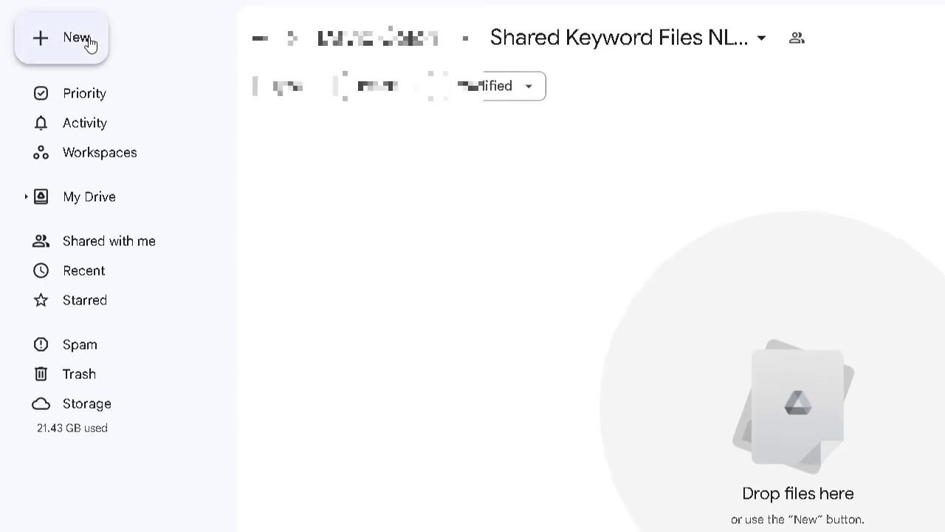
Create a new Google Doc in Shared Keyword Files NLTS, shared via Create And Share.
{"action": "left_click", "coordinate": [88, 39]}
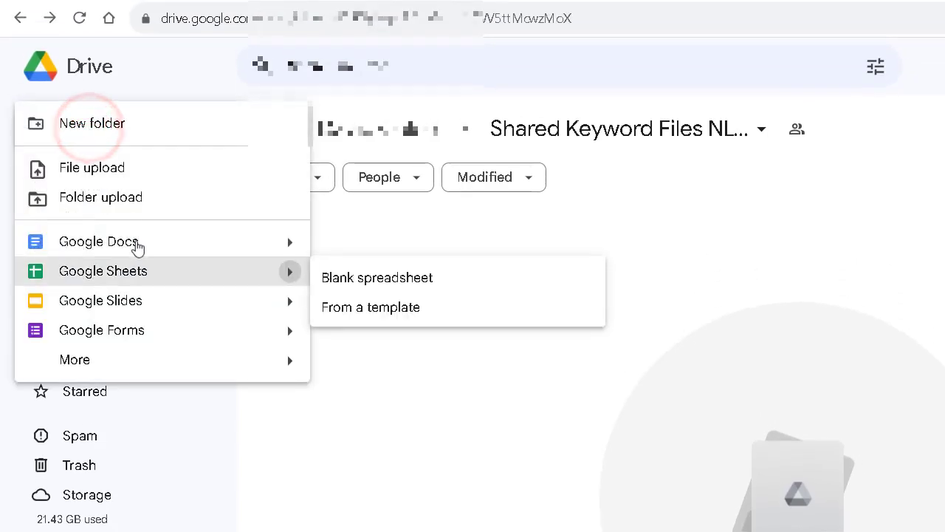
{"action": "left_click", "coordinate": [136, 242]}
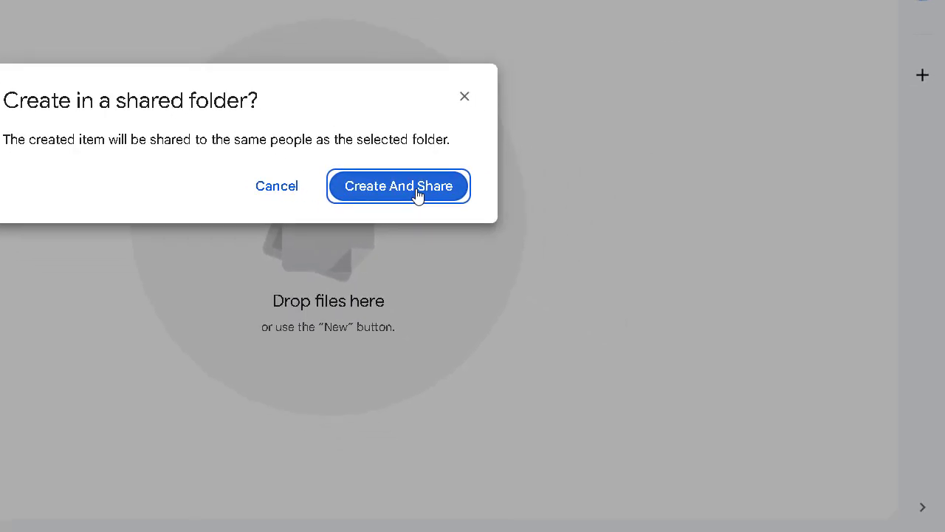
{"action": "left_click", "coordinate": [885, 471]}
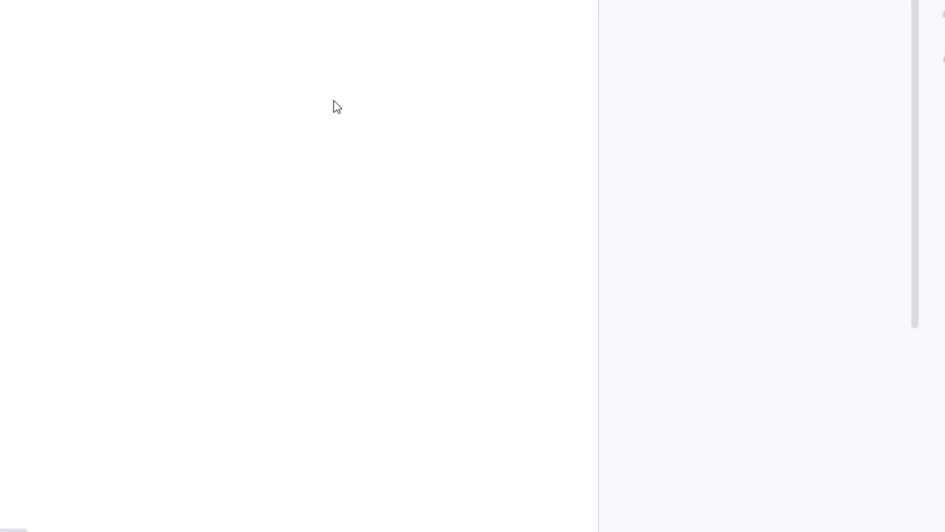
Retitle the new Doc 'Shared Document (Auto Shared with All)' and return to the Drive folder.
{"action": "left_click", "coordinate": [150, 63]}
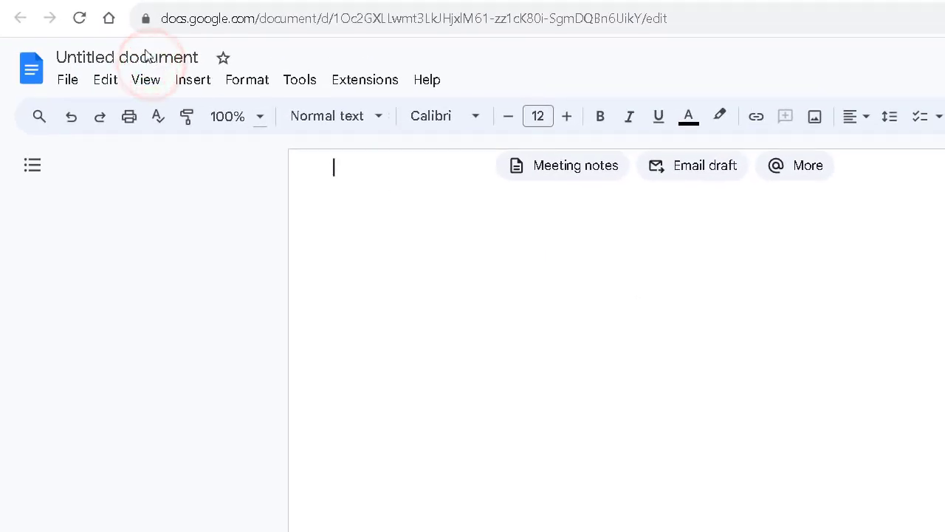
{"action": "left_click", "coordinate": [145, 48]}
{"action": "left_click", "coordinate": [150, 63]}
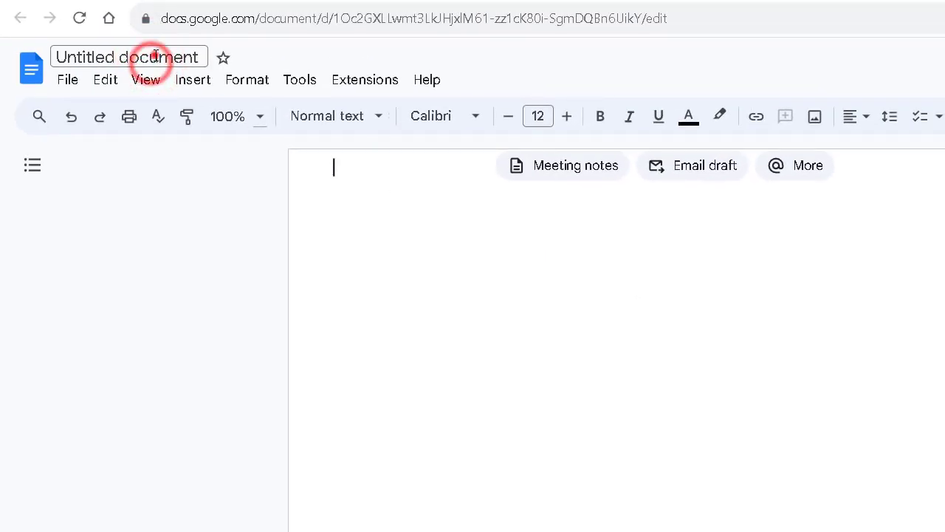
{"action": "left_click", "coordinate": [151, 56]}
{"action": "type", "text": "Shared"}
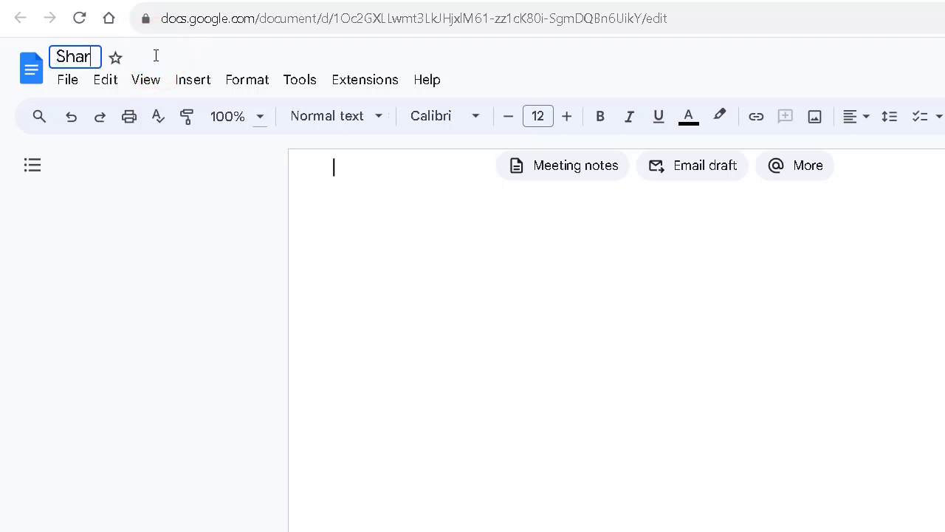
{"action": "type", "text": "Document (Auto Shared with All"}
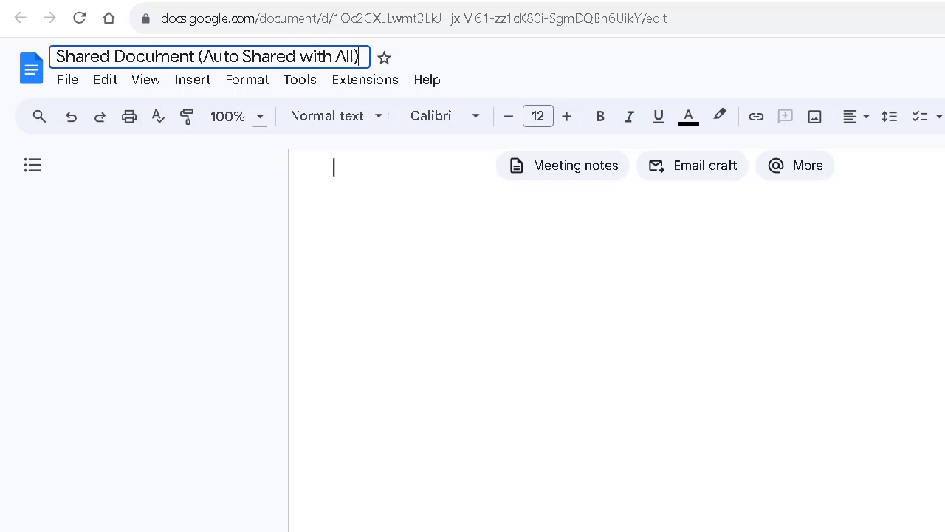
{"action": "key", "text": "Return"}
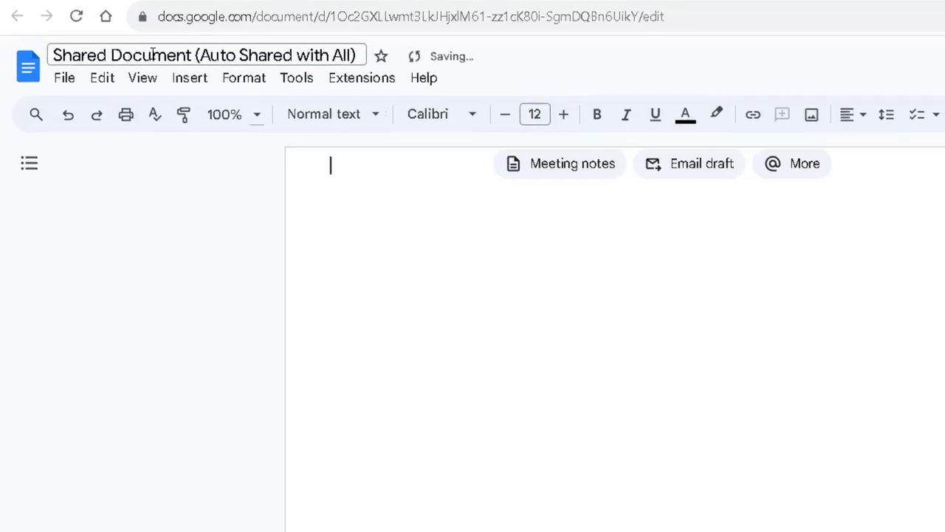
{"action": "left_click", "coordinate": [420, 226]}
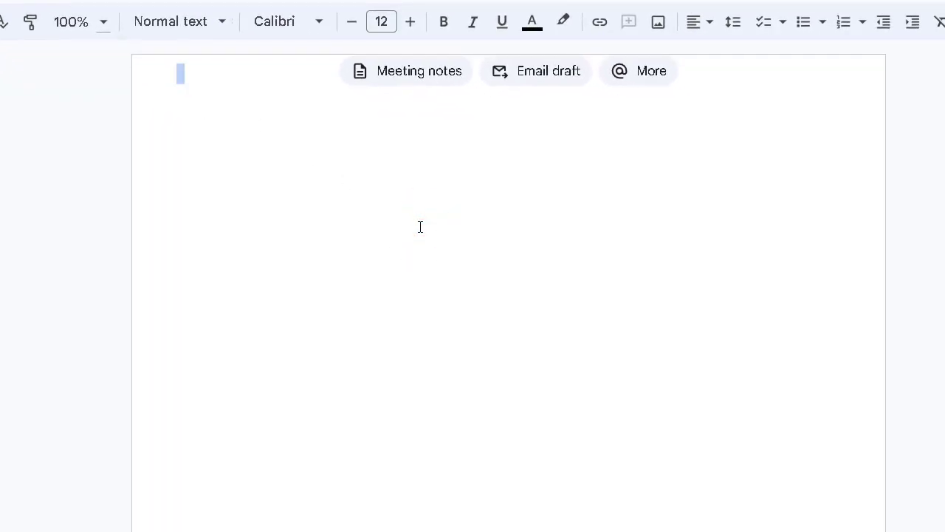
{"action": "left_click", "coordinate": [409, 151]}
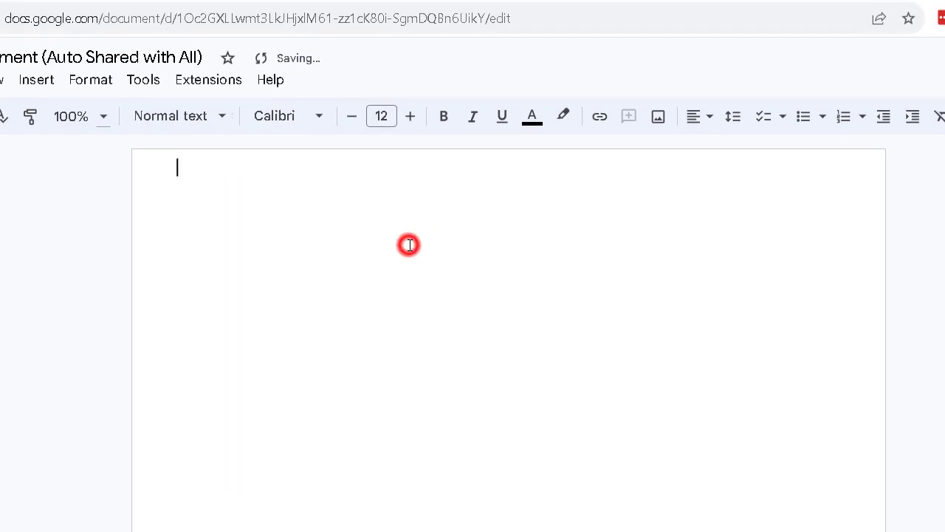
{"action": "left_click", "coordinate": [484, 1]}
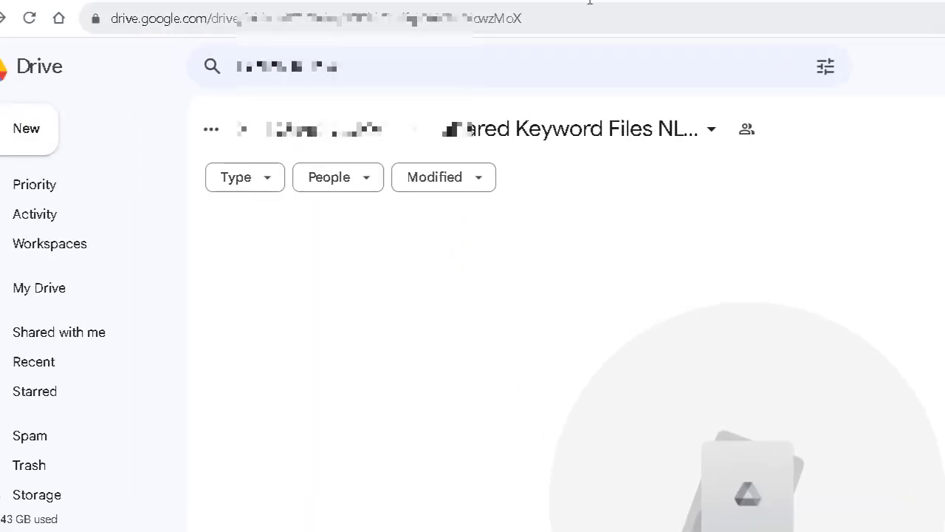
Reload the Drive folder to list the new document, then switch to the Bird Feeding email.
{"action": "left_click", "coordinate": [382, 347]}
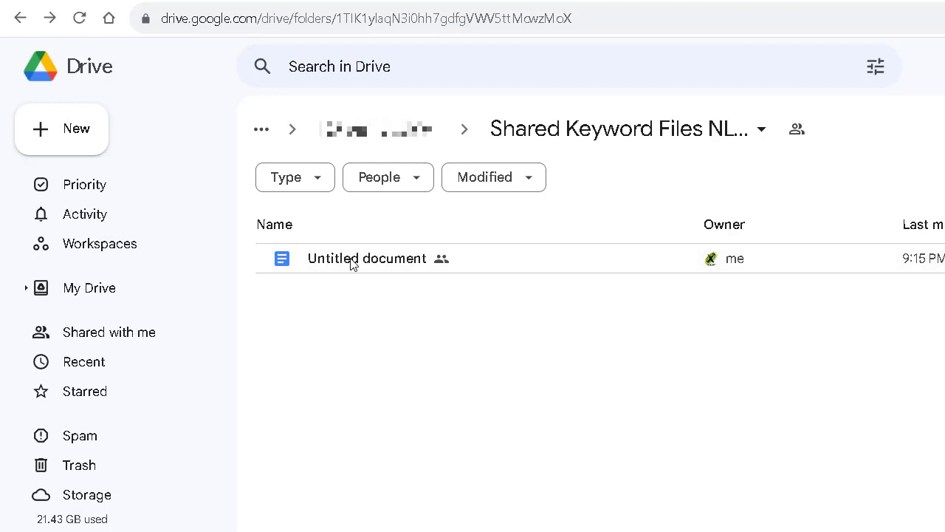
{"action": "left_click", "coordinate": [81, 18]}
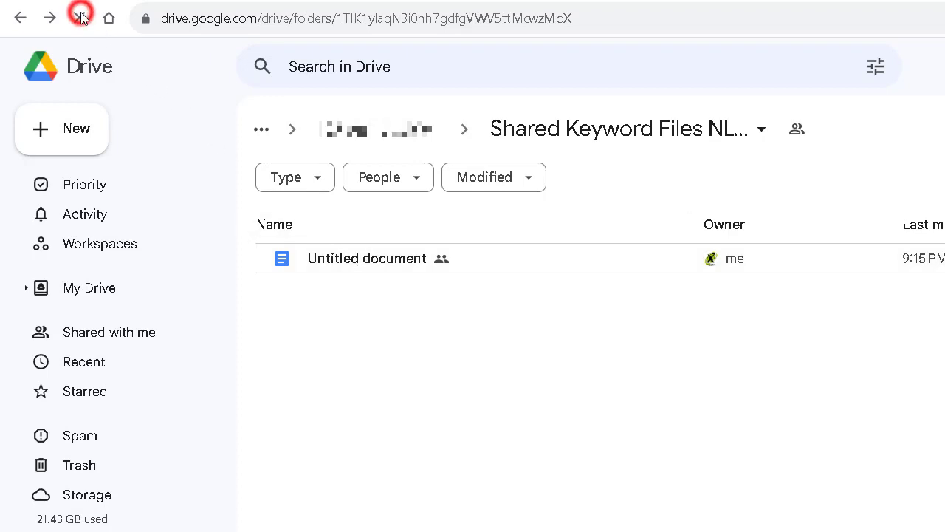
{"action": "right_click", "coordinate": [379, 258]}
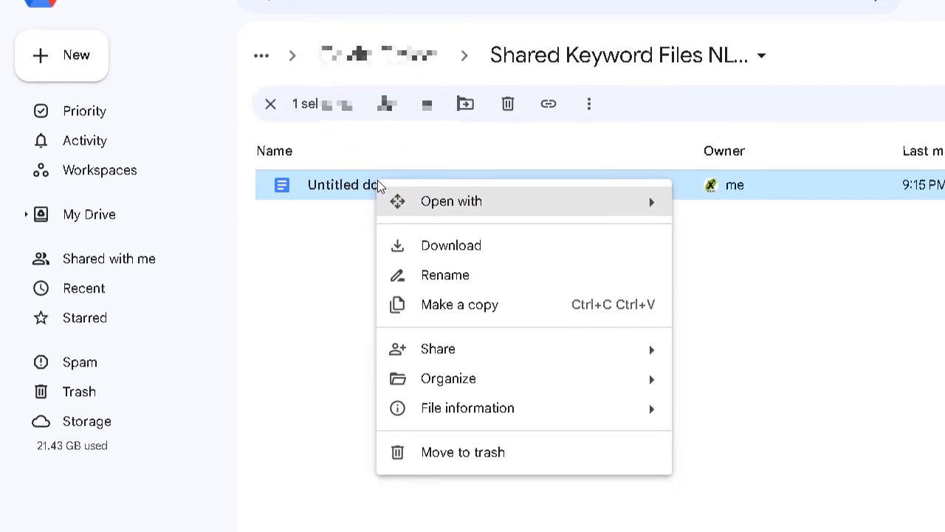
{"action": "left_click", "coordinate": [344, 288]}
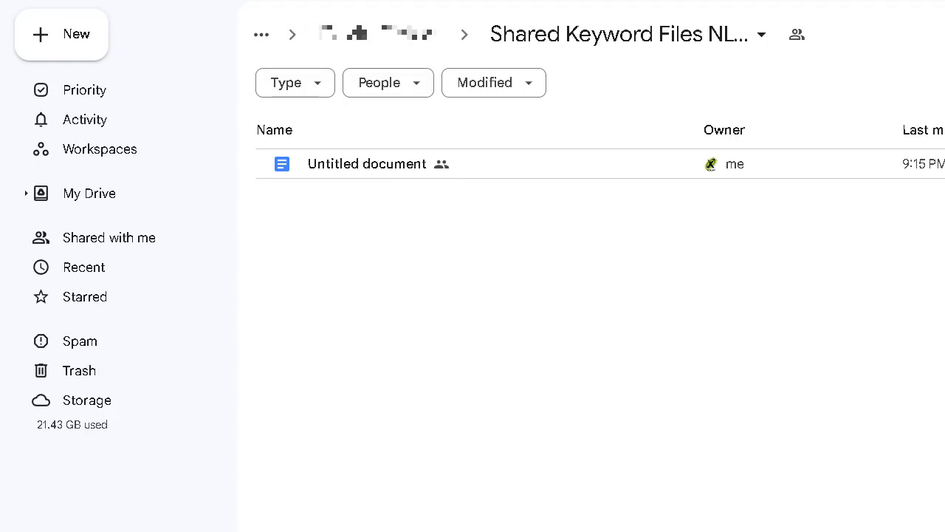
{"action": "left_click", "coordinate": [96, 0]}
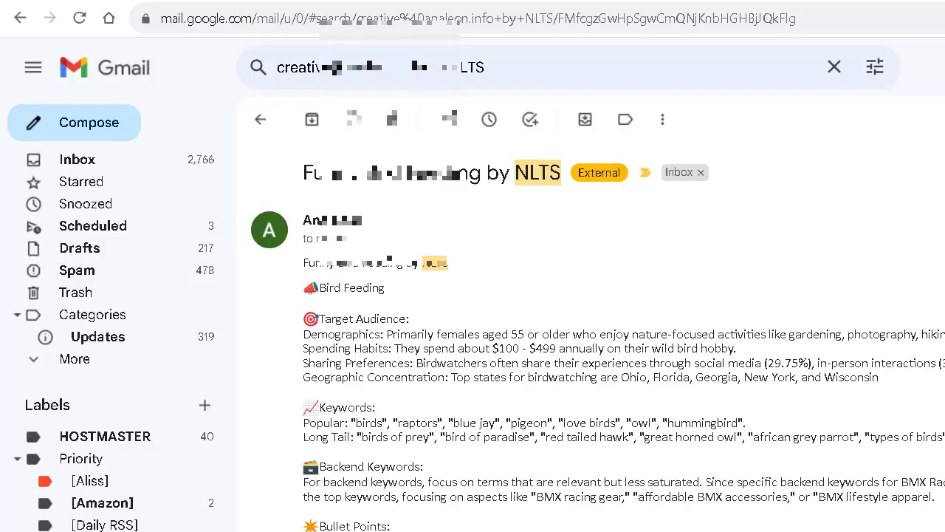
Compare the Bird Feeding email against the brands spreadsheet and Drive folder, scrolling through it.
{"action": "left_click", "coordinate": [543, 0]}
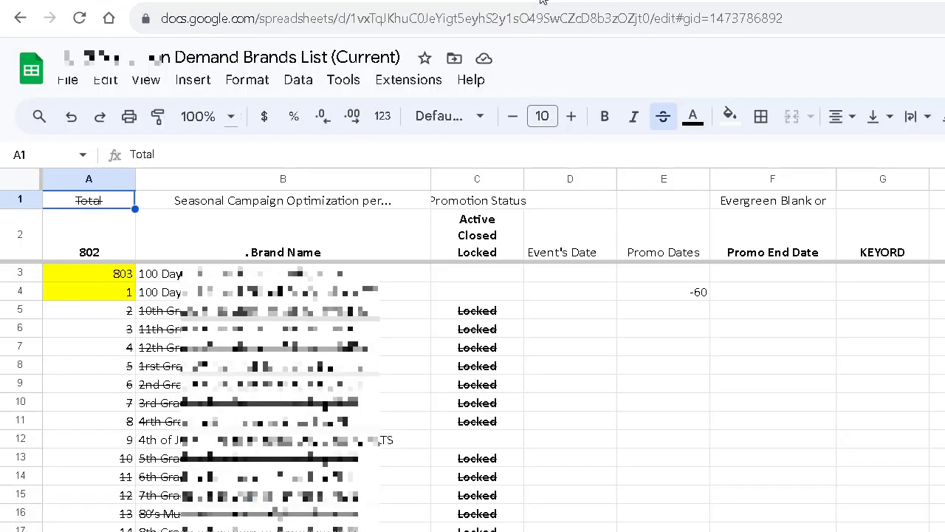
{"action": "left_click", "coordinate": [81, 0]}
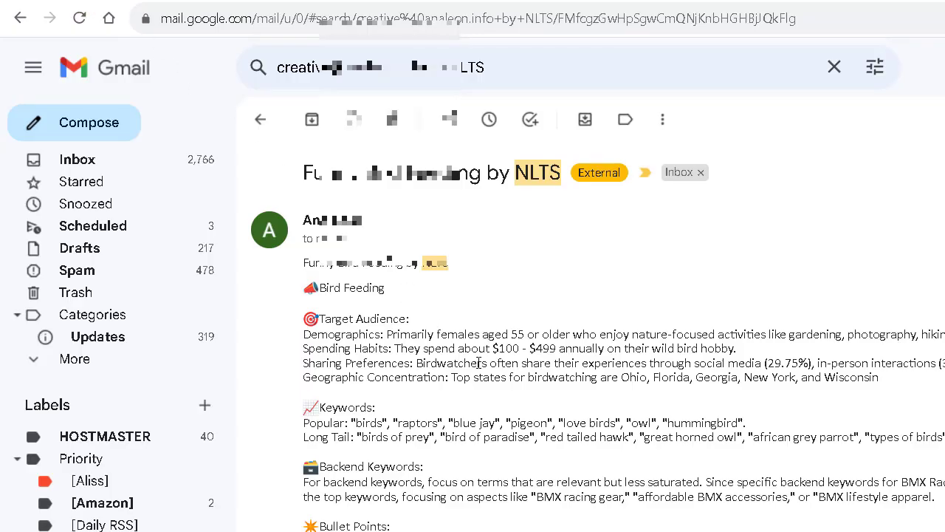
{"action": "scroll", "coordinate": [478, 362], "scroll_direction": "down", "scroll_amount": 5}
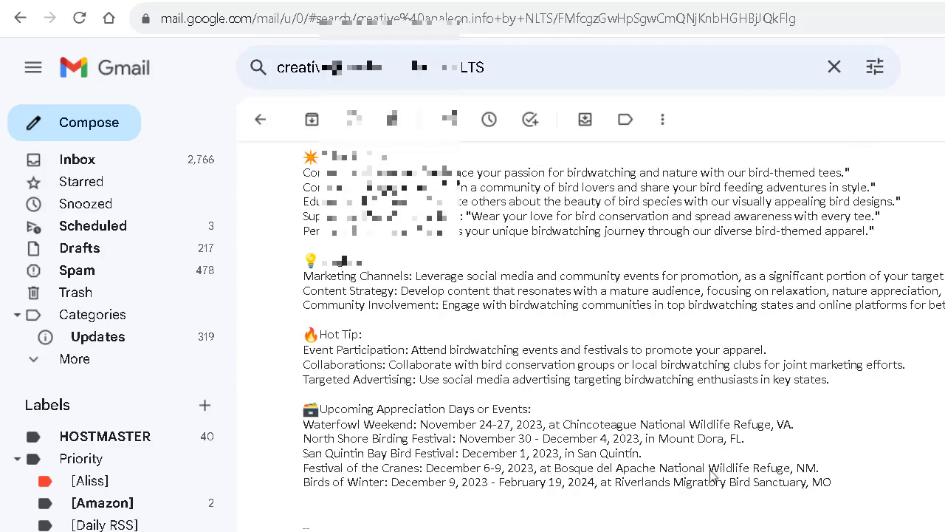
{"action": "scroll", "coordinate": [779, 507], "scroll_direction": "up", "scroll_amount": 5}
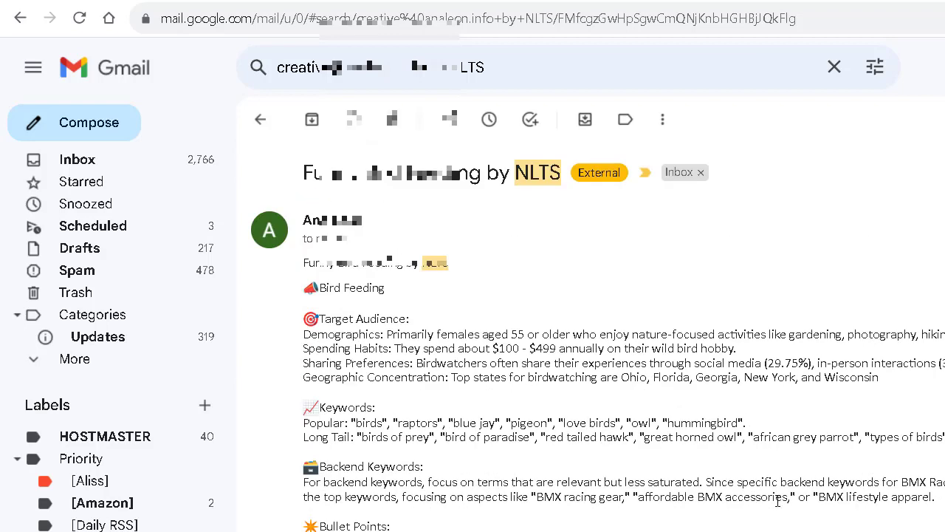
{"action": "left_click", "coordinate": [376, 0]}
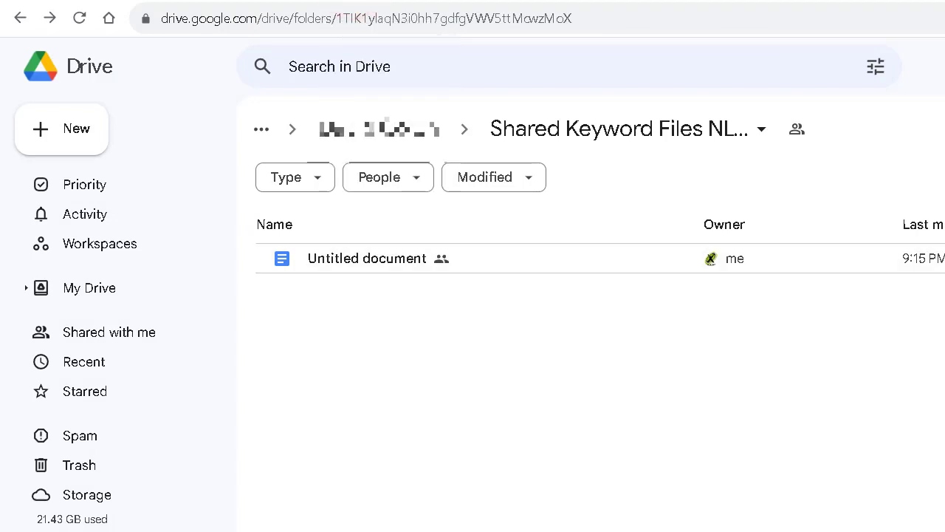
{"action": "left_click", "coordinate": [221, 0]}
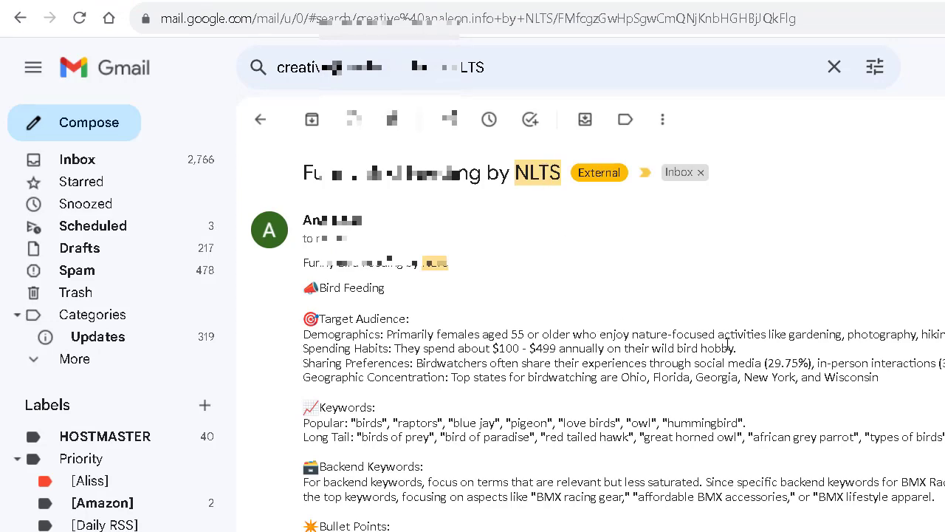
{"action": "scroll", "coordinate": [727, 345], "scroll_direction": "down", "scroll_amount": 5}
{"action": "scroll", "coordinate": [727, 345], "scroll_direction": "up", "scroll_amount": 5}
{"action": "scroll", "coordinate": [720, 419], "scroll_direction": "down", "scroll_amount": 2}
{"action": "scroll", "coordinate": [720, 419], "scroll_direction": "up", "scroll_amount": 2}
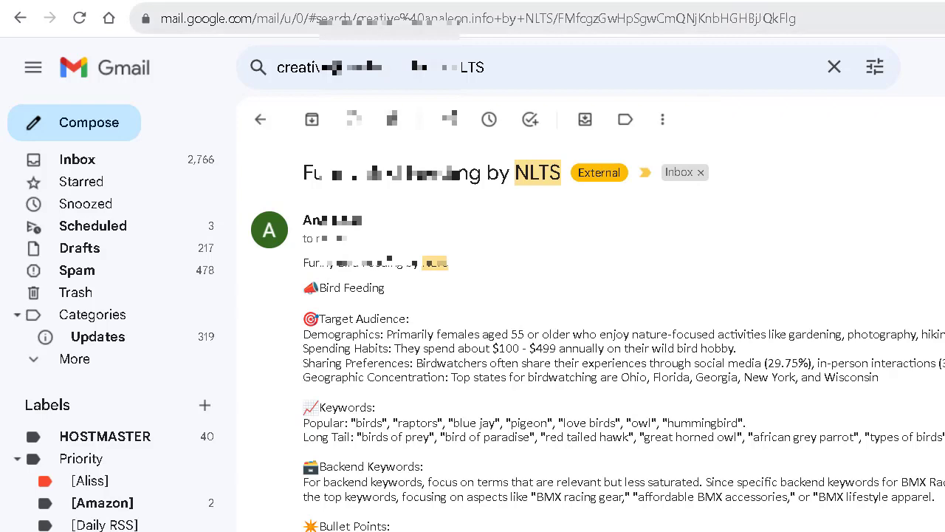
{"action": "left_click", "coordinate": [341, 1]}
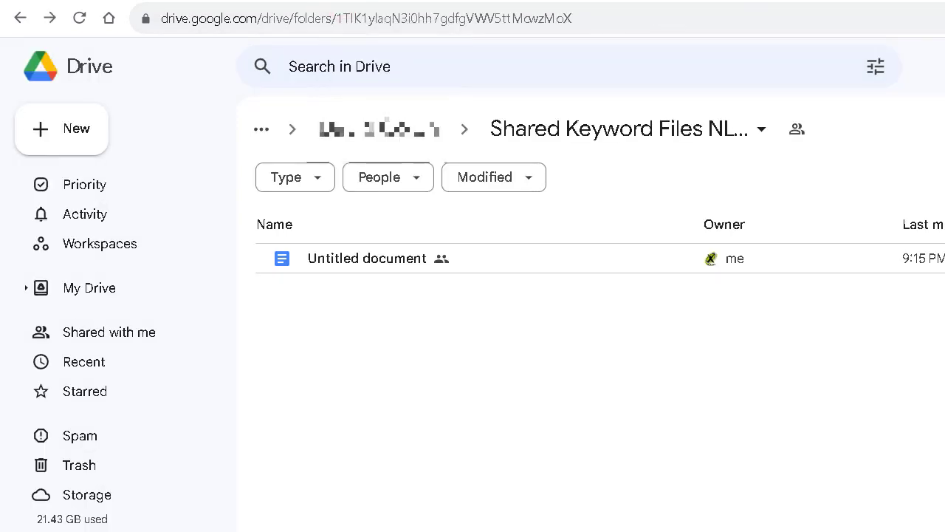
{"action": "key", "text": "ctrl+shift+Tab"}
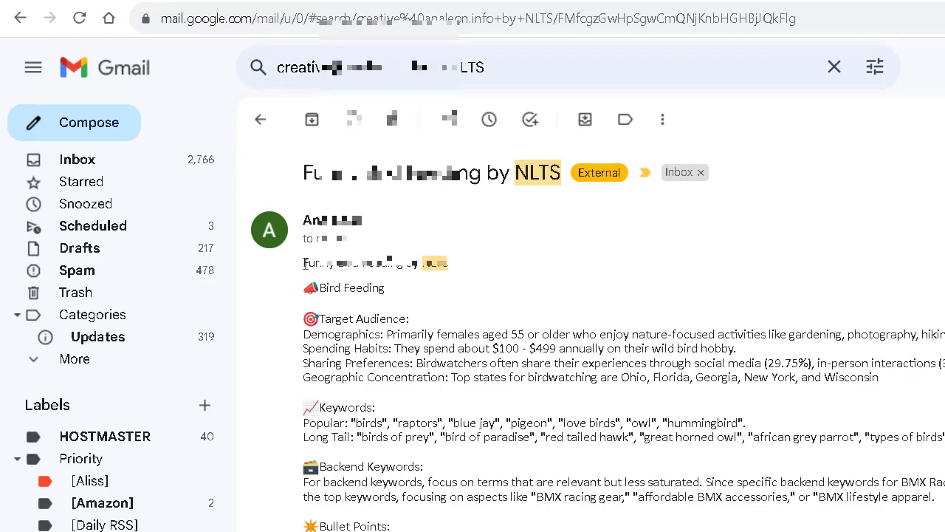
Select the email's research text from the opening section through the upcoming events list.
{"action": "left_click_drag", "start_coordinate": [303, 264], "coordinate": [404, 363]}
{"action": "scroll", "coordinate": [404, 364], "scroll_direction": "down", "scroll_amount": 5}
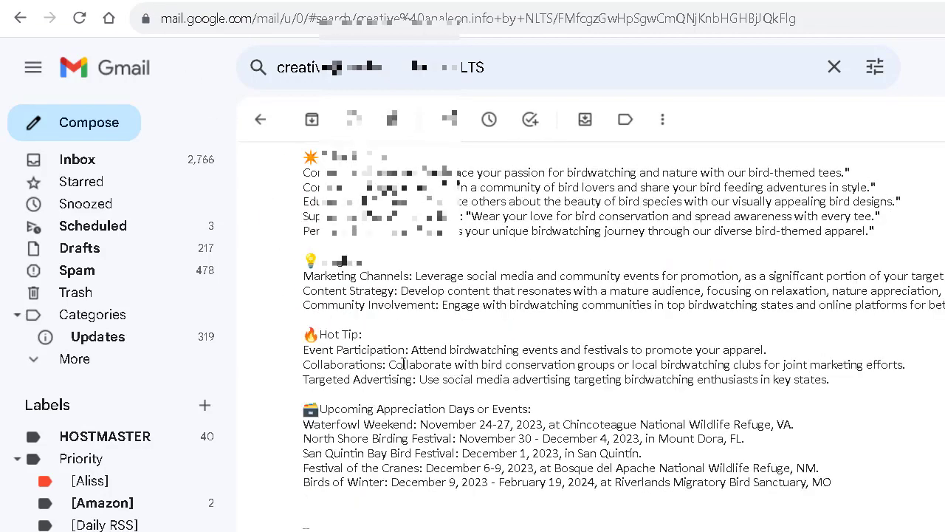
{"action": "left_click", "coordinate": [857, 480], "text": "shift"}
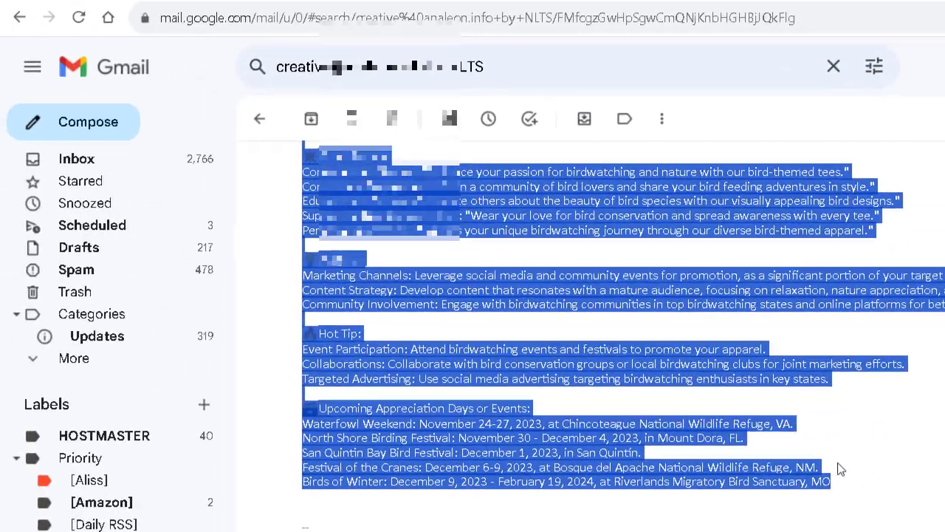
{"action": "left_click", "coordinate": [310, 0]}
Create a second shared Google Doc in the folder and paste the Bird Feeding keyword research.
{"action": "left_click", "coordinate": [77, 130]}
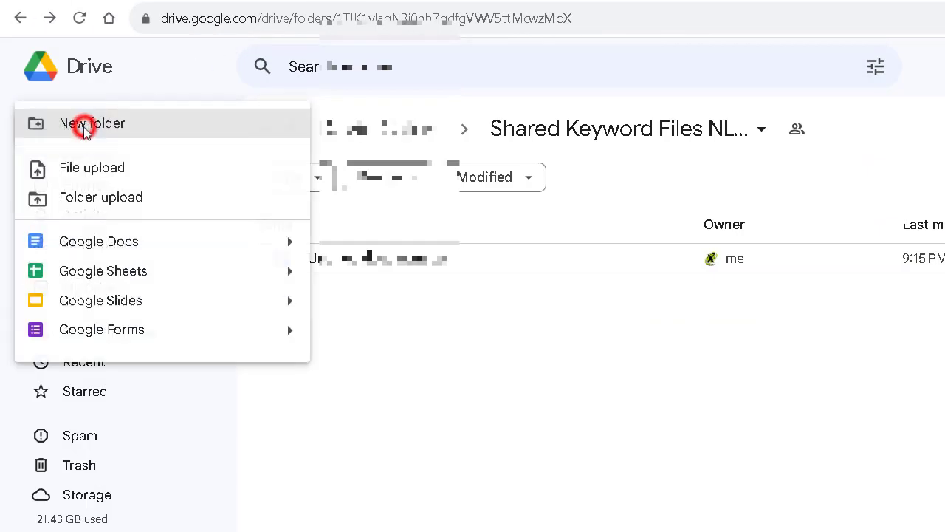
{"action": "left_click", "coordinate": [74, 240]}
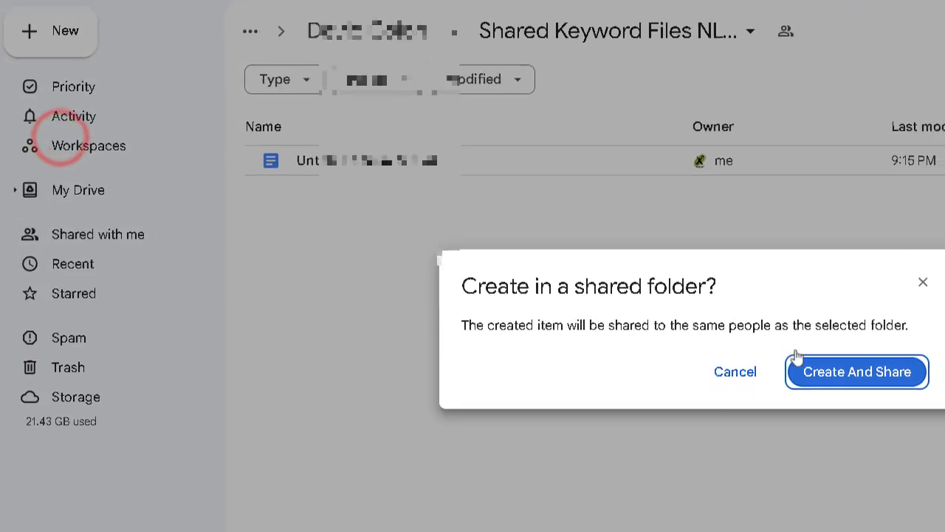
{"action": "left_click", "coordinate": [868, 464]}
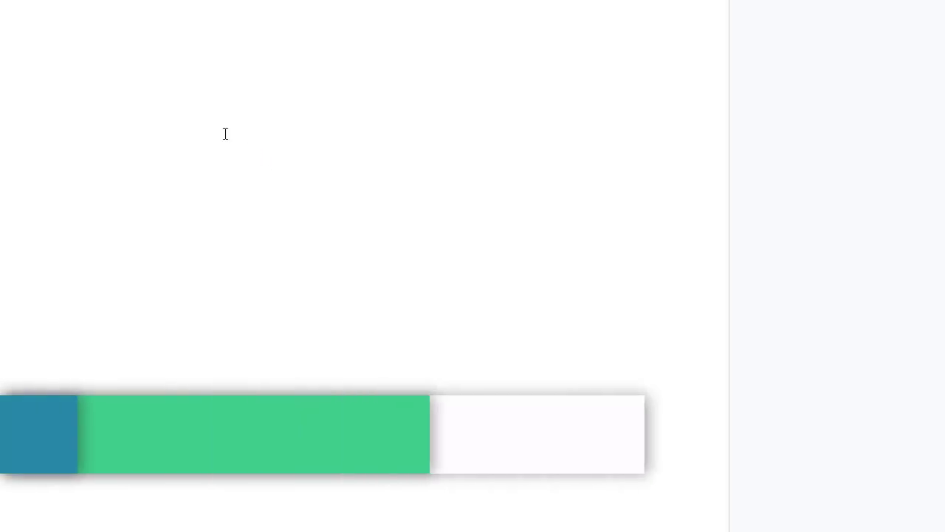
{"action": "key", "text": "ctrl+v"}
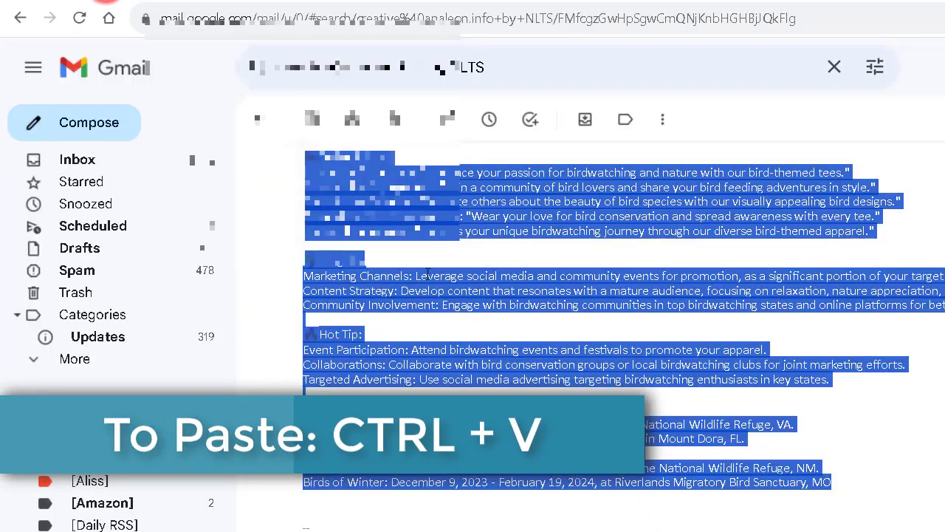
Copy the email subject 'Funny Bird Feeding by NLTS' and go back to the new Doc's title.
{"action": "scroll", "coordinate": [425, 273], "scroll_direction": "up", "scroll_amount": 5}
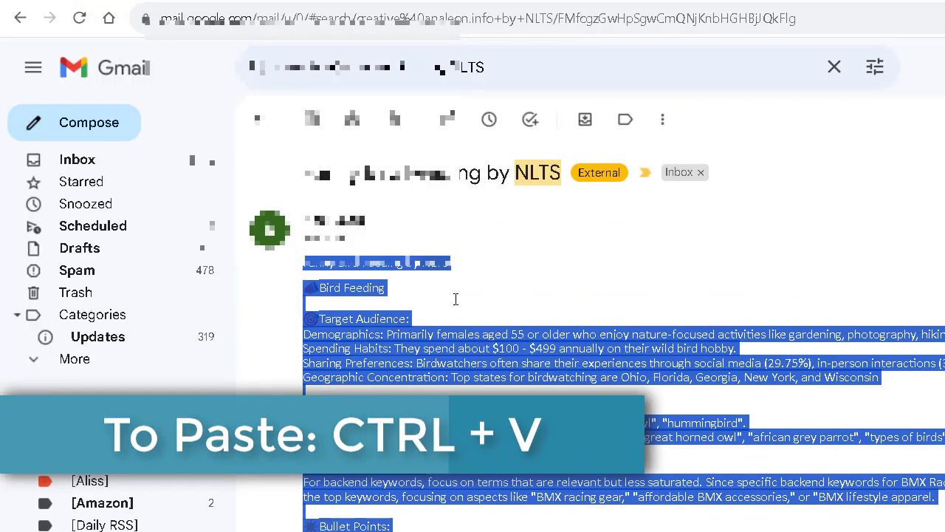
{"action": "left_click_drag", "start_coordinate": [305, 174], "coordinate": [559, 181]}
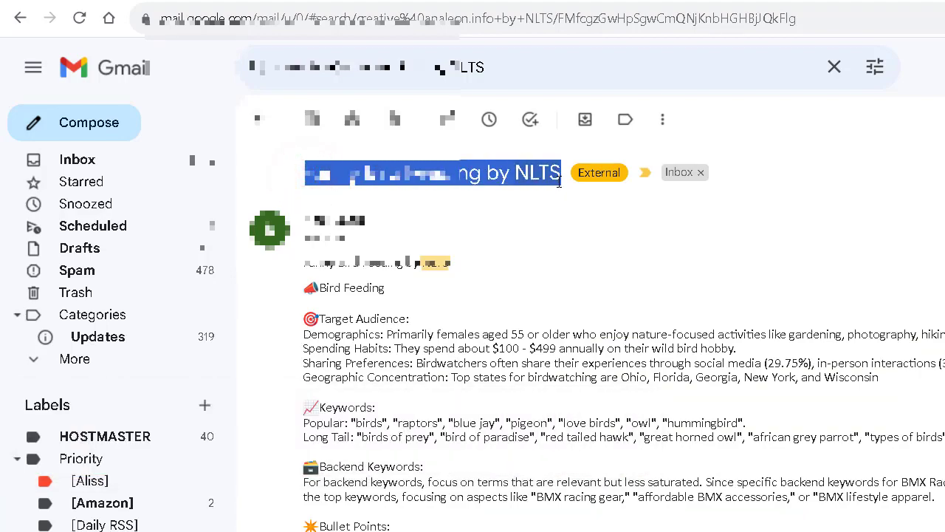
{"action": "right_click", "coordinate": [542, 182]}
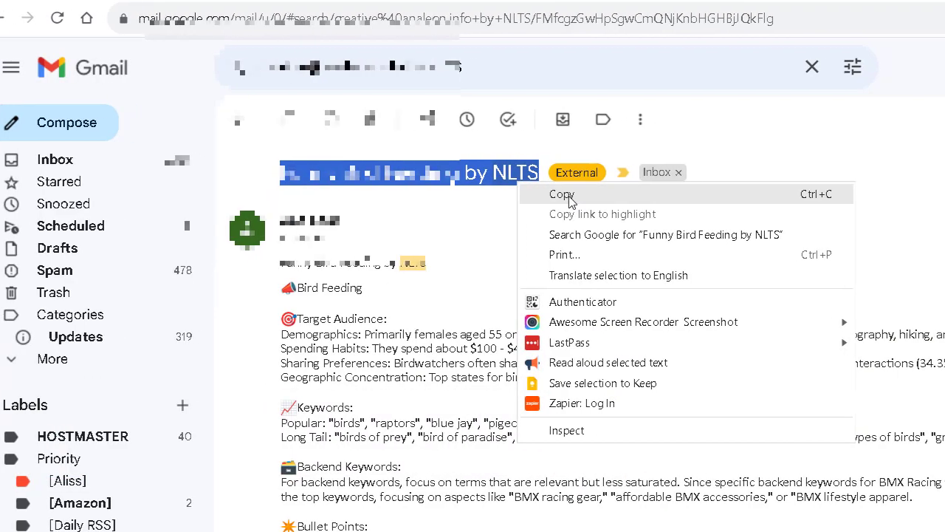
{"action": "left_click", "coordinate": [452, 196]}
{"action": "left_click", "coordinate": [421, 1]}
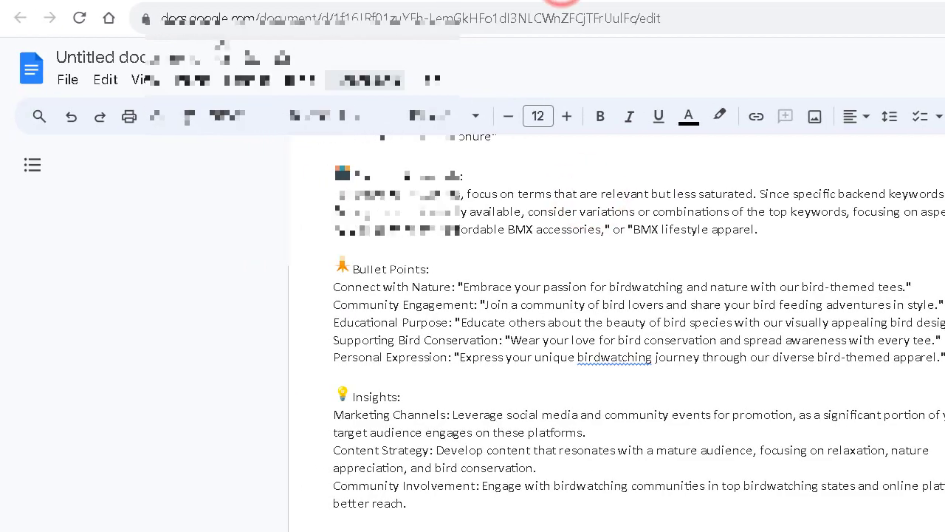
Name the document 'Funny Bird Feeding by NLTS' using the suggested title.
{"action": "left_click", "coordinate": [137, 55]}
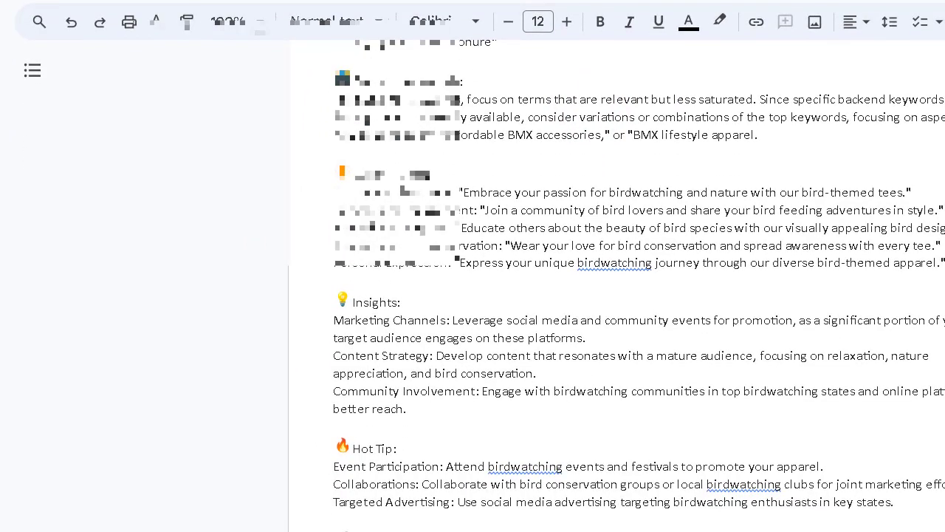
{"action": "left_click", "coordinate": [483, 286]}
{"action": "scroll", "coordinate": [549, 323], "scroll_direction": "down", "scroll_amount": 1}
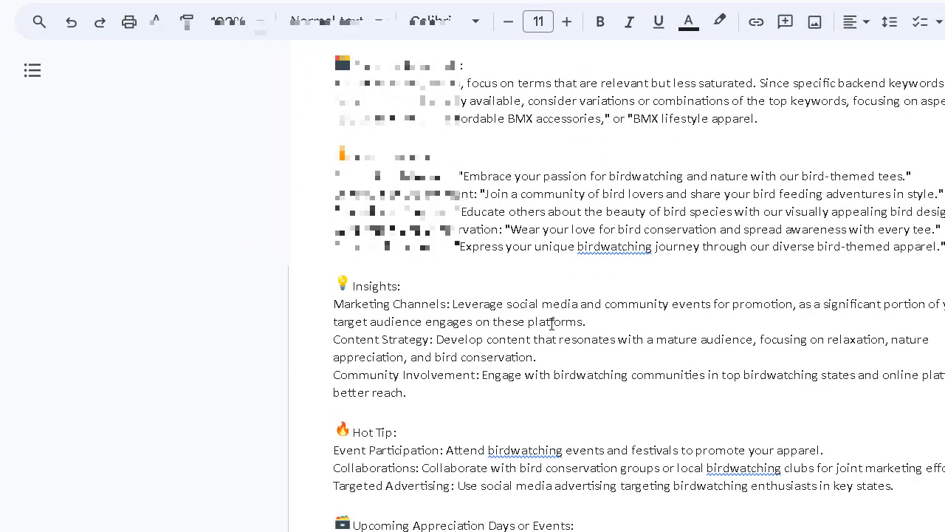
{"action": "scroll", "coordinate": [552, 324], "scroll_direction": "up", "scroll_amount": 4}
{"action": "scroll", "coordinate": [552, 324], "scroll_direction": "up", "scroll_amount": 1}
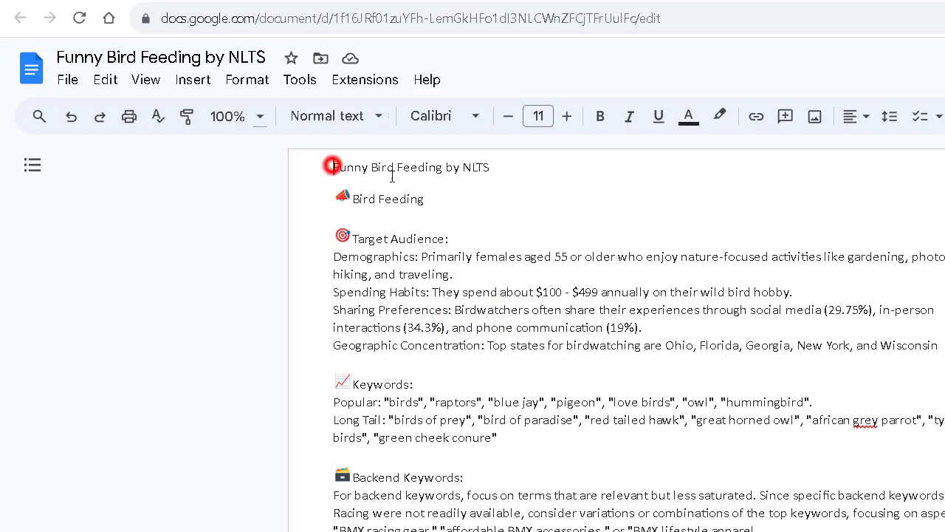
Centre the 'Funny Bird Feeding by NLTS' title line and add a blank line beneath it.
{"action": "left_click_drag", "start_coordinate": [334, 167], "coordinate": [498, 179]}
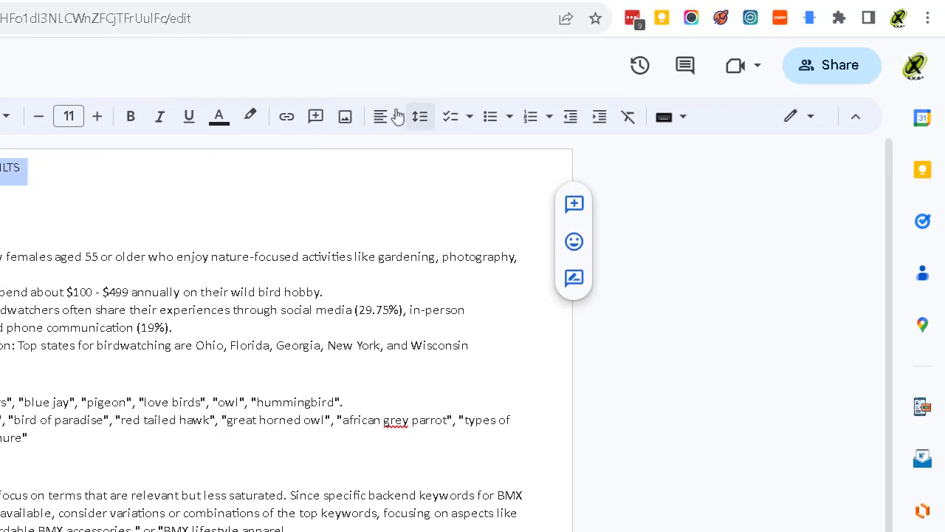
{"action": "left_click", "coordinate": [397, 117]}
{"action": "left_click", "coordinate": [409, 149]}
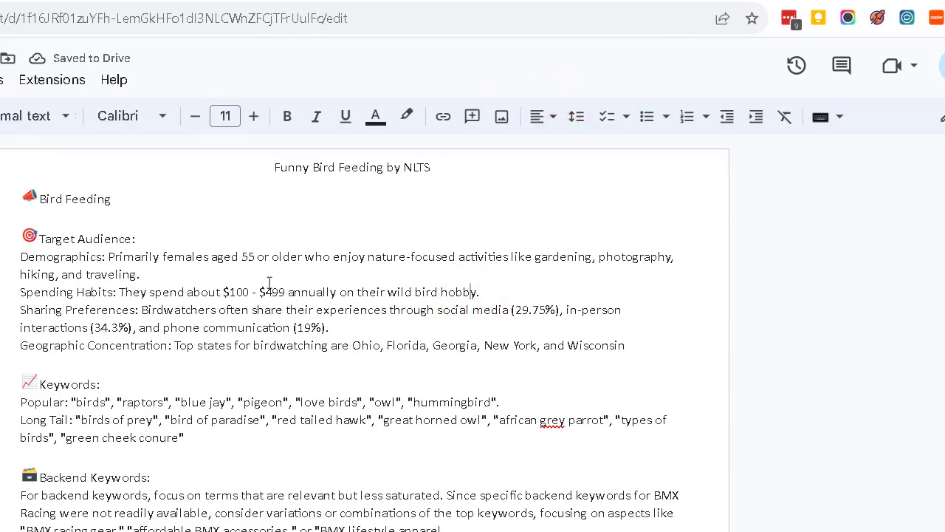
{"action": "left_click", "coordinate": [126, 181]}
{"action": "left_click", "coordinate": [517, 166]}
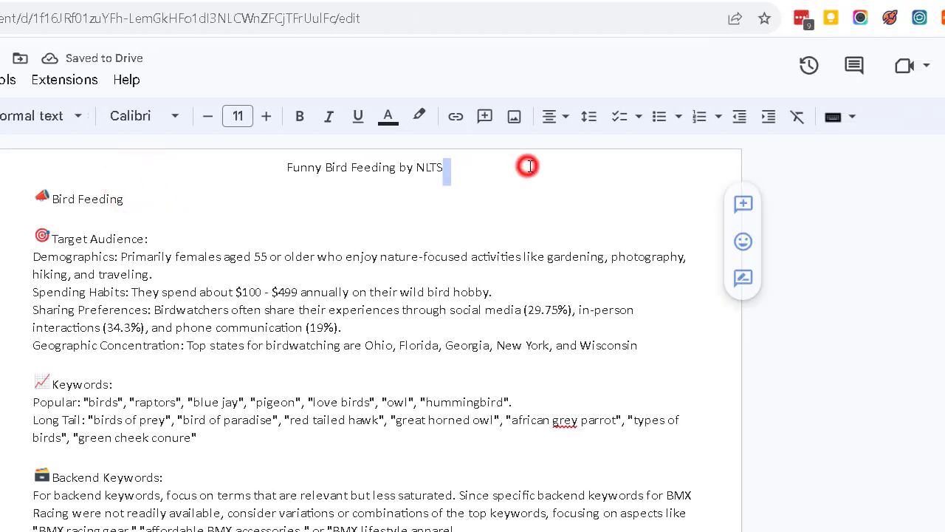
{"action": "key", "text": "Return"}
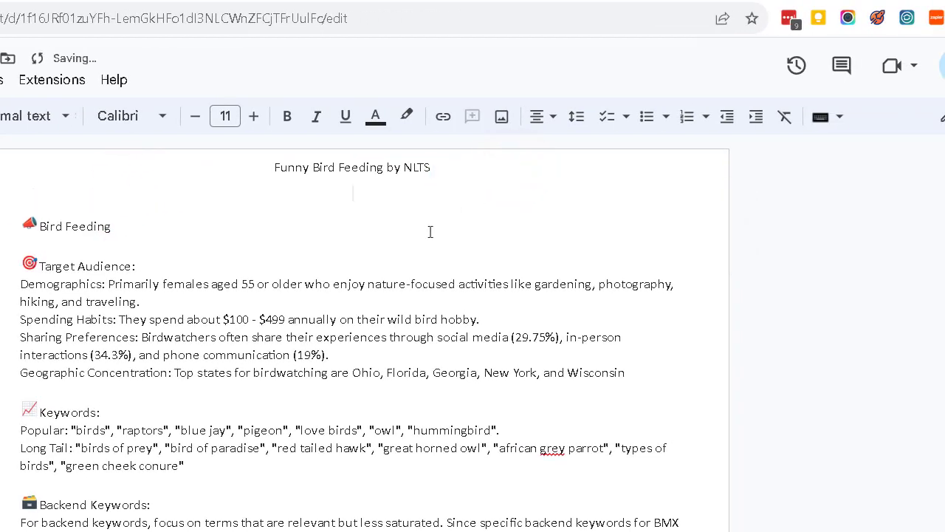
{"action": "scroll", "coordinate": [243, 372], "scroll_direction": "down", "scroll_amount": 5}
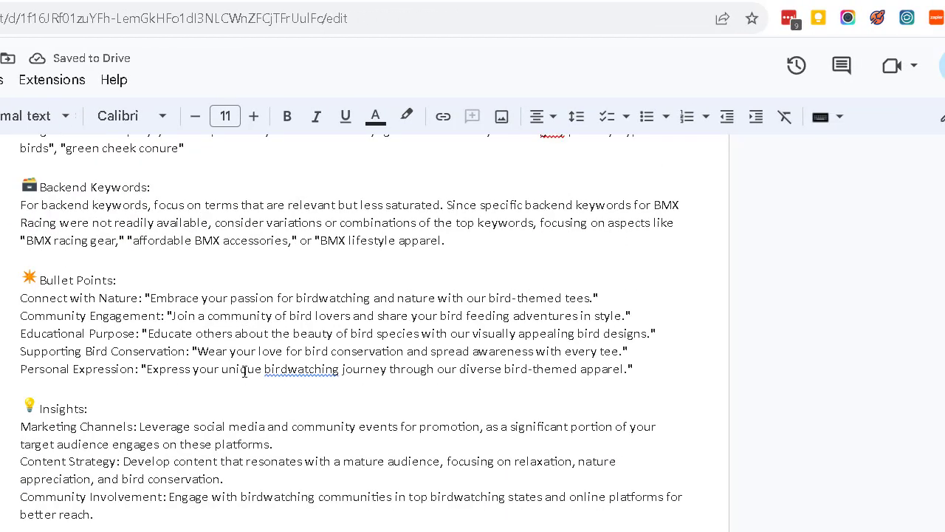
{"action": "scroll", "coordinate": [170, 336], "scroll_direction": "up", "scroll_amount": 5}
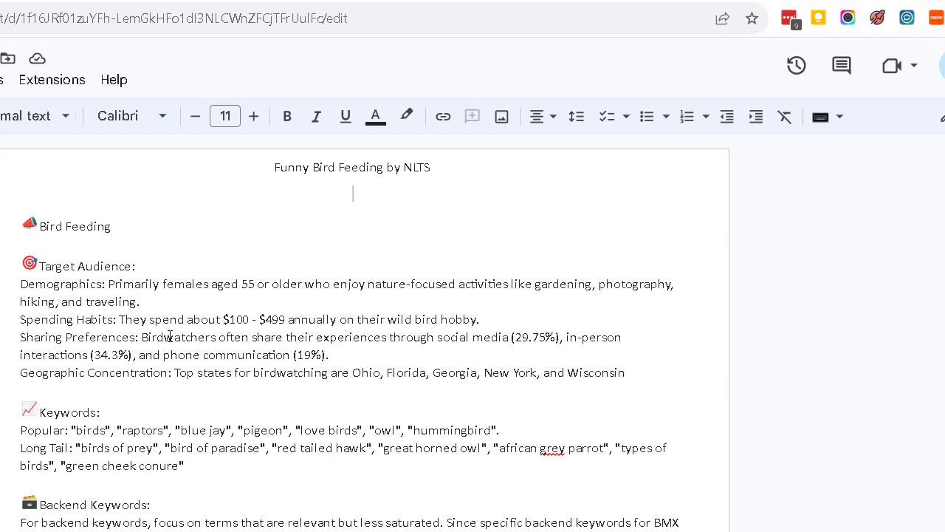
{"action": "left_click", "coordinate": [438, 2]}
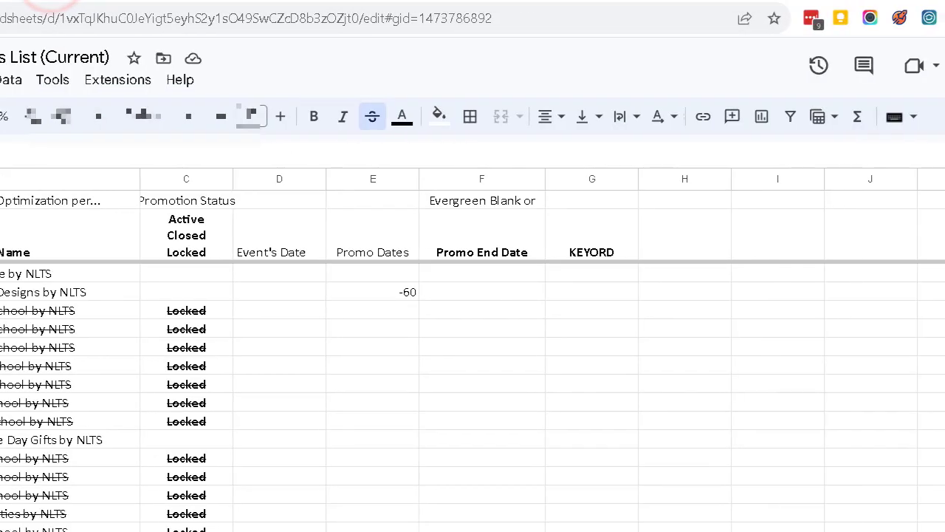
Copy the bird-feeding Doc's web address from the browser address bar.
{"action": "scroll", "coordinate": [500, 506], "scroll_direction": "down", "scroll_amount": 15}
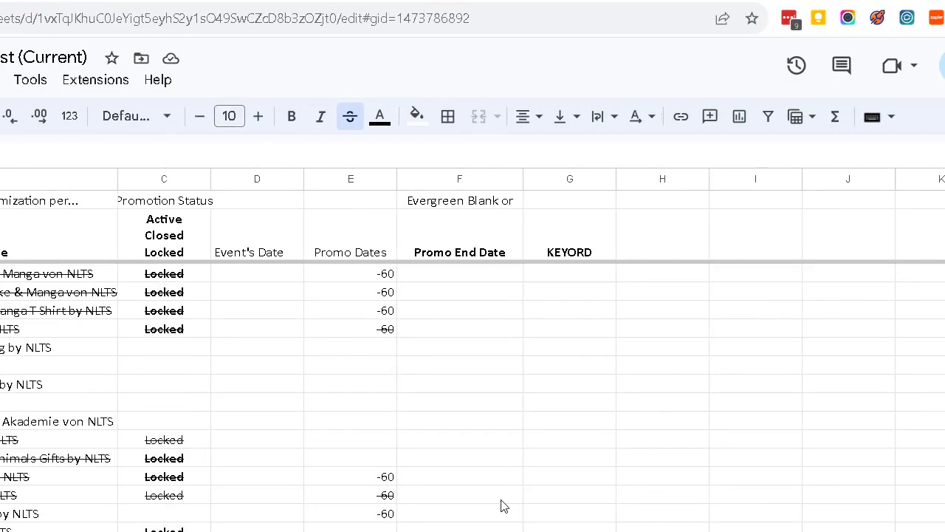
{"action": "scroll", "coordinate": [501, 506], "scroll_direction": "down", "scroll_amount": 2}
{"action": "scroll", "coordinate": [501, 506], "scroll_direction": "up", "scroll_amount": 3}
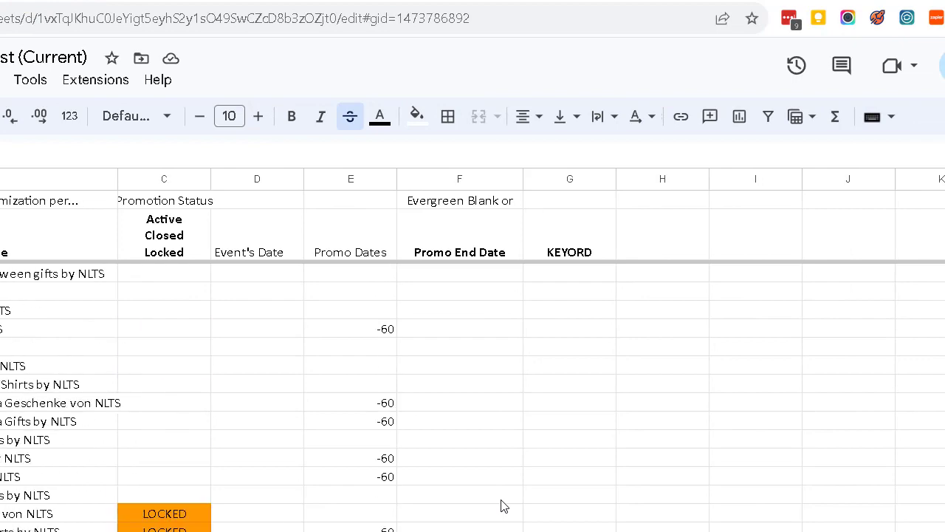
{"action": "scroll", "coordinate": [500, 506], "scroll_direction": "down", "scroll_amount": 10}
{"action": "scroll", "coordinate": [500, 506], "scroll_direction": "up", "scroll_amount": 3}
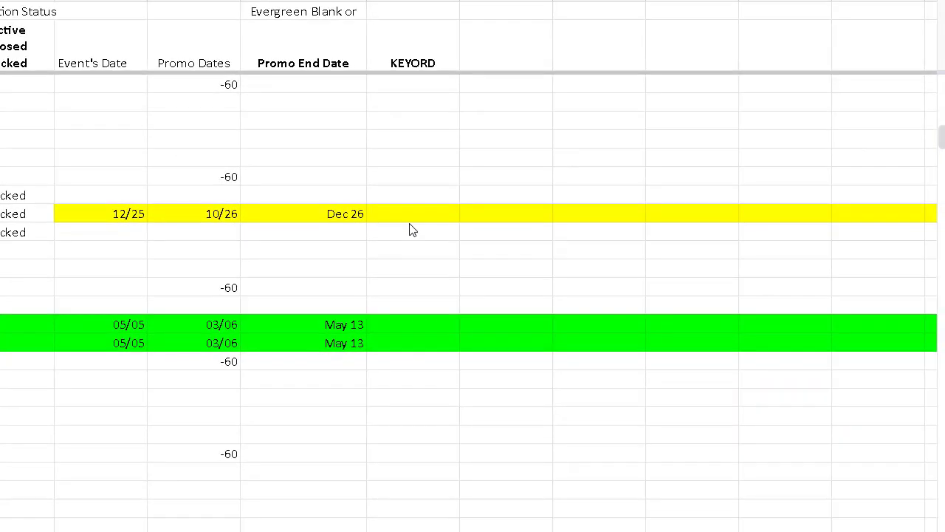
{"action": "left_click", "coordinate": [566, 408]}
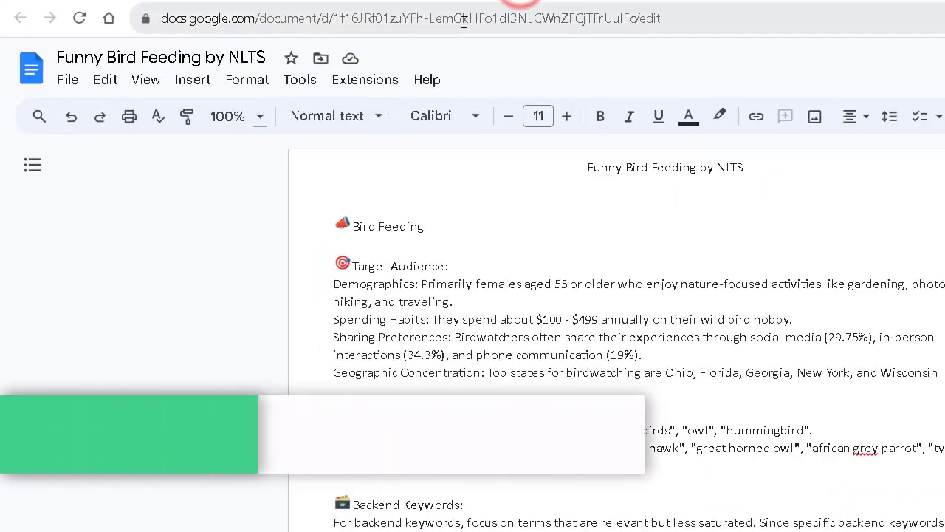
{"action": "right_click", "coordinate": [466, 23]}
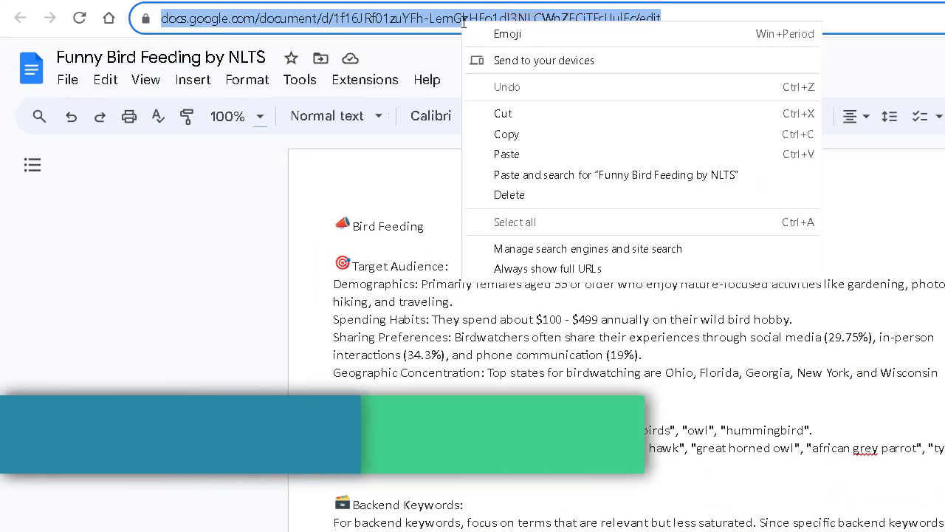
{"action": "left_click", "coordinate": [537, 134]}
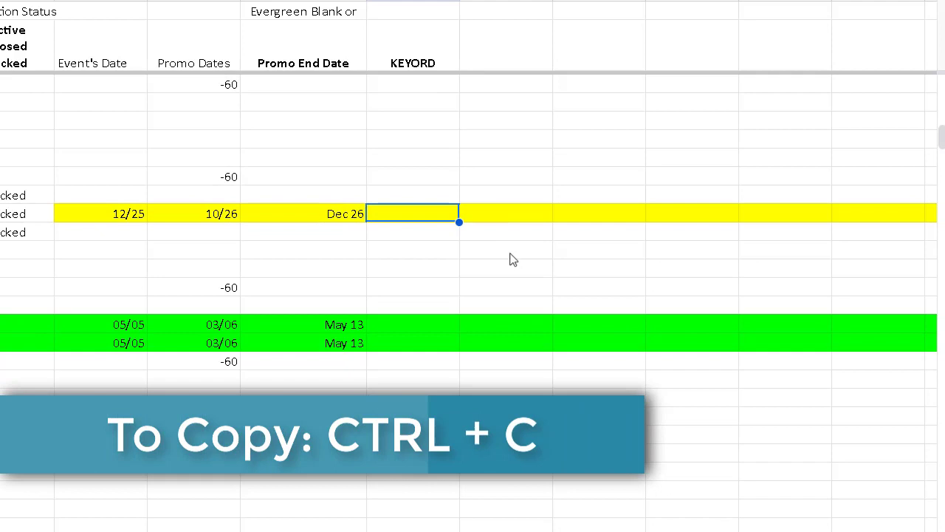
Scroll down the brands sheet to reach the Funny Bird Feeding by NLTS row.
{"action": "left_click", "coordinate": [511, 256]}
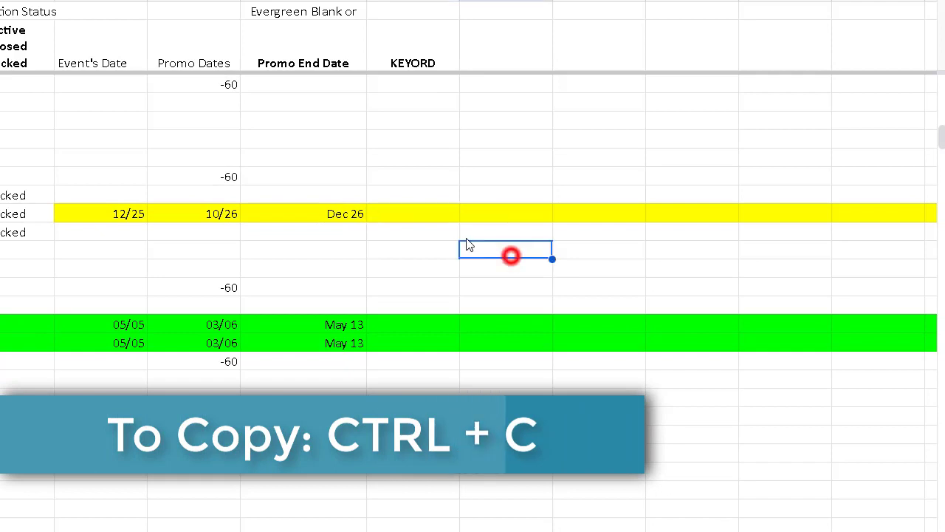
{"action": "scroll", "coordinate": [421, 312], "scroll_direction": "down", "scroll_amount": 6}
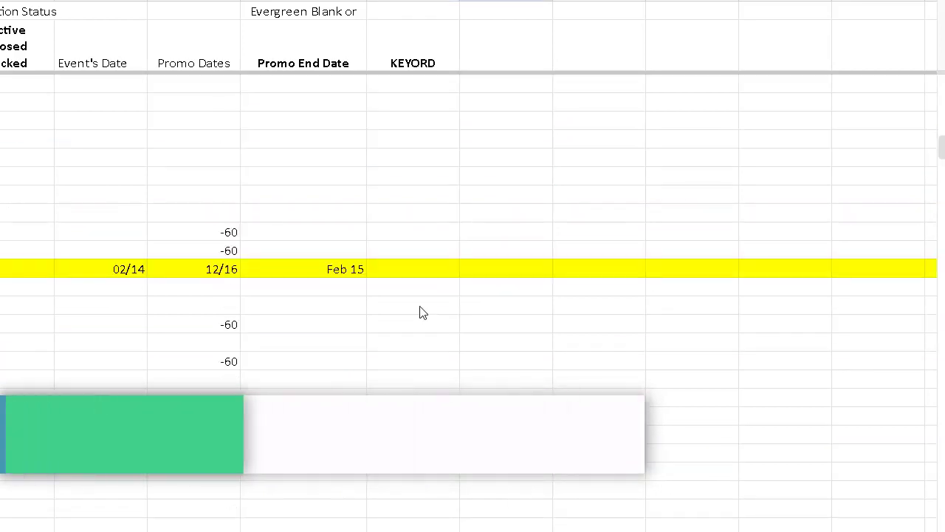
{"action": "scroll", "coordinate": [421, 312], "scroll_direction": "down", "scroll_amount": 6}
{"action": "scroll", "coordinate": [421, 313], "scroll_direction": "down", "scroll_amount": 10}
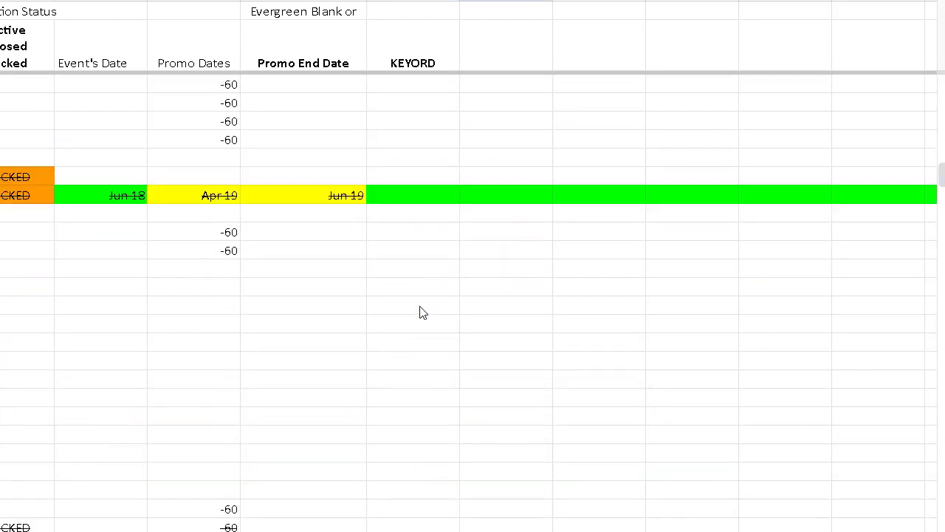
{"action": "scroll", "coordinate": [421, 312], "scroll_direction": "down", "scroll_amount": 7}
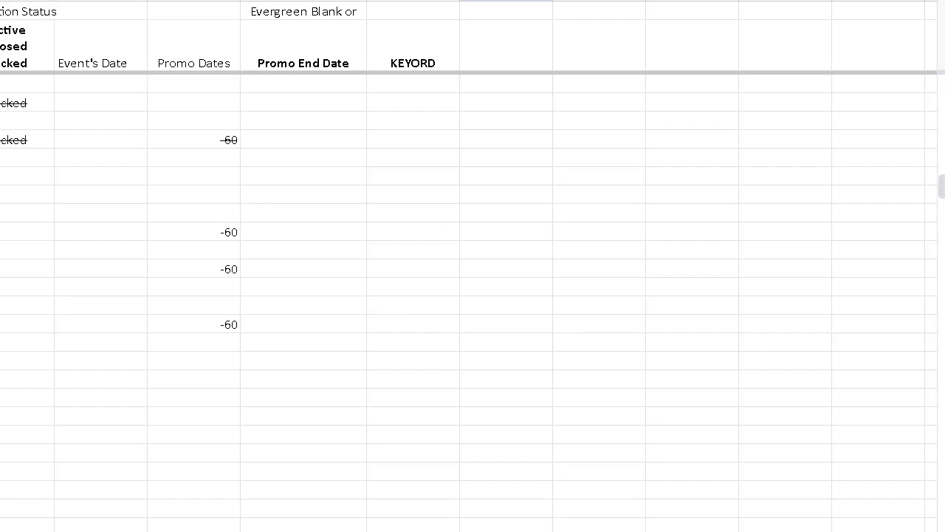
{"action": "scroll", "coordinate": [404, 306], "scroll_direction": "down", "scroll_amount": 3}
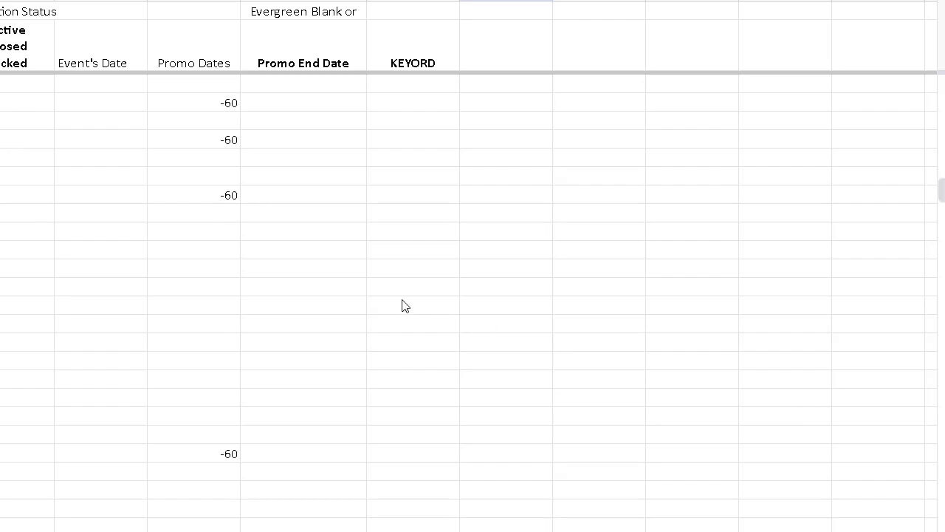
{"action": "scroll", "coordinate": [405, 305], "scroll_direction": "down", "scroll_amount": 3}
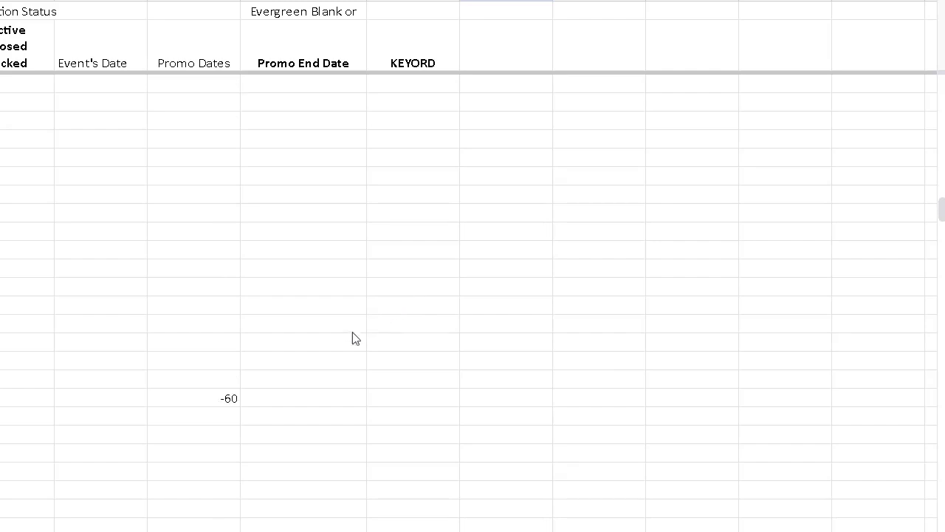
{"action": "scroll", "coordinate": [348, 335], "scroll_direction": "down", "scroll_amount": 3}
{"action": "scroll", "coordinate": [352, 341], "scroll_direction": "down", "scroll_amount": 15}
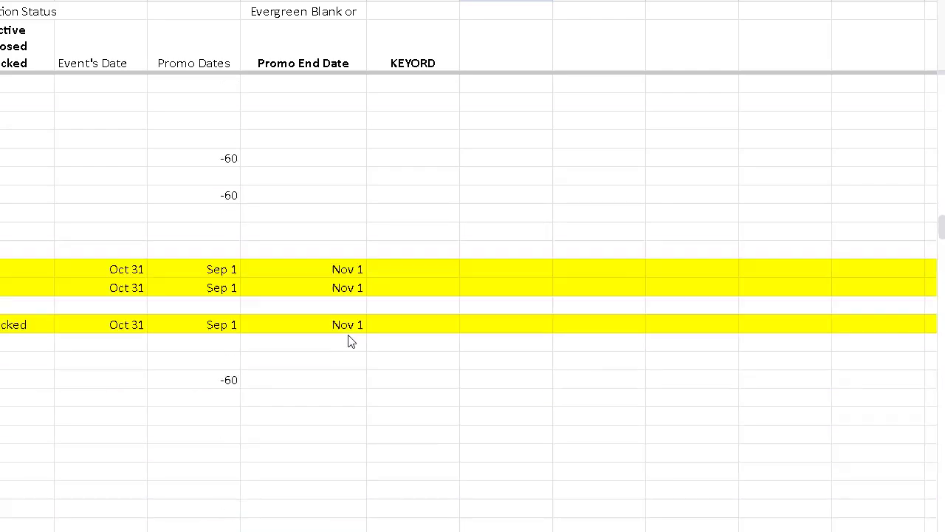
{"action": "scroll", "coordinate": [352, 341], "scroll_direction": "down", "scroll_amount": 15}
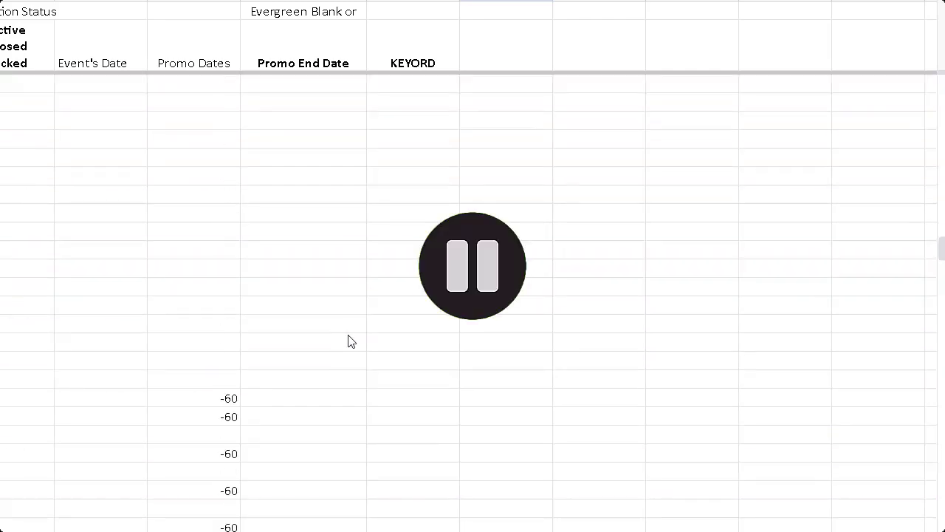
{"action": "scroll", "coordinate": [352, 341], "scroll_direction": "down", "scroll_amount": 15}
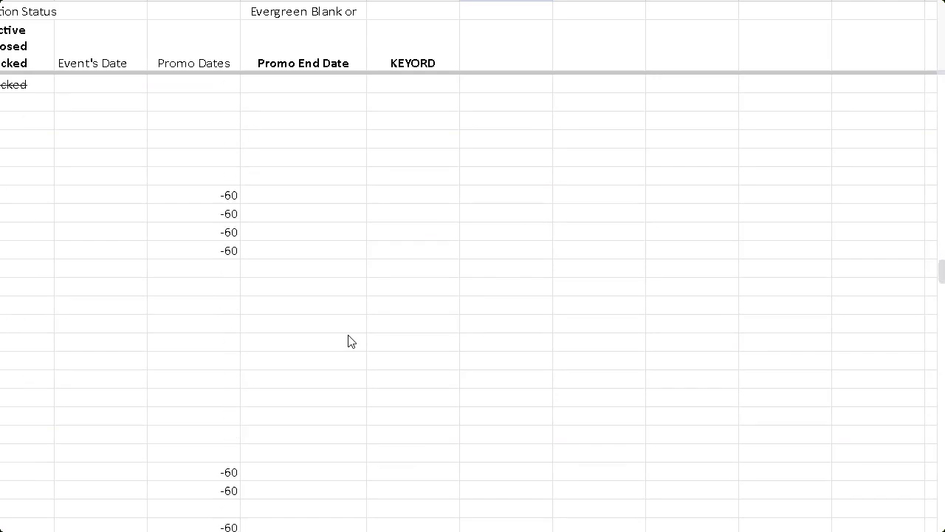
{"action": "scroll", "coordinate": [351, 341], "scroll_direction": "down", "scroll_amount": 15}
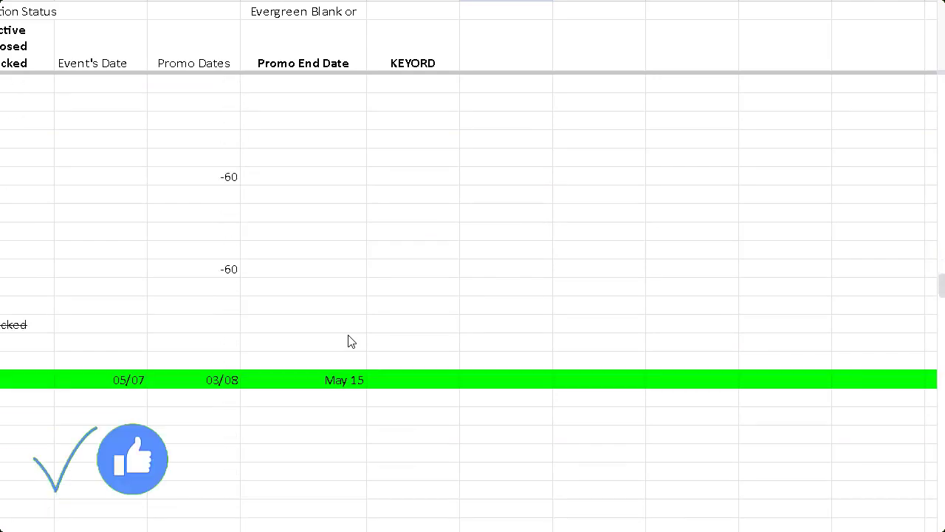
{"action": "scroll", "coordinate": [351, 342], "scroll_direction": "down", "scroll_amount": 3}
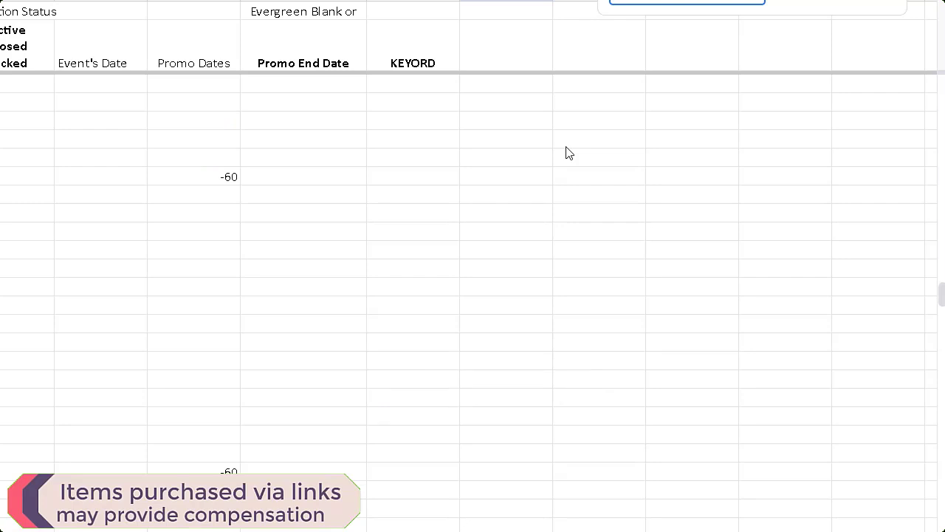
{"action": "scroll", "coordinate": [569, 153], "scroll_direction": "down", "scroll_amount": 15}
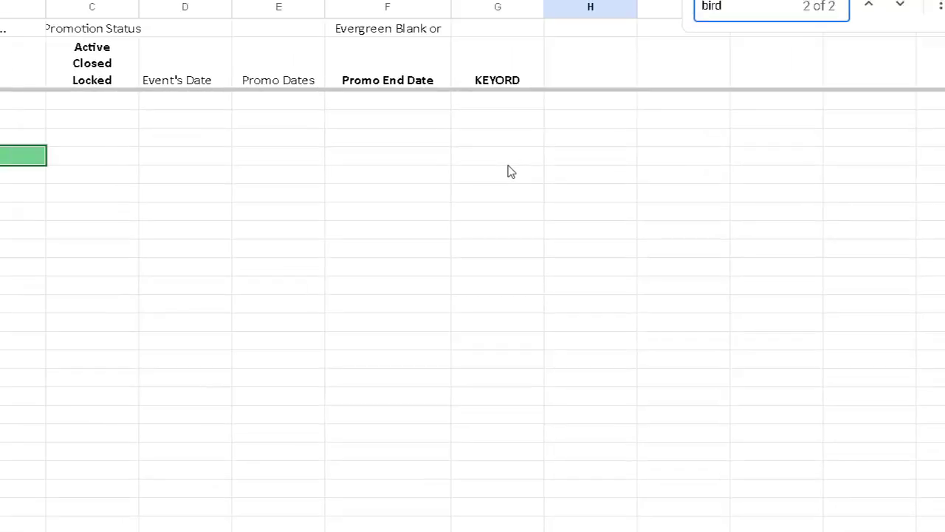
Link the Funny Bird Feeding row's KEYORD cell to the pasted Doc URL and verify it opens.
{"action": "left_click", "coordinate": [10, 140]}
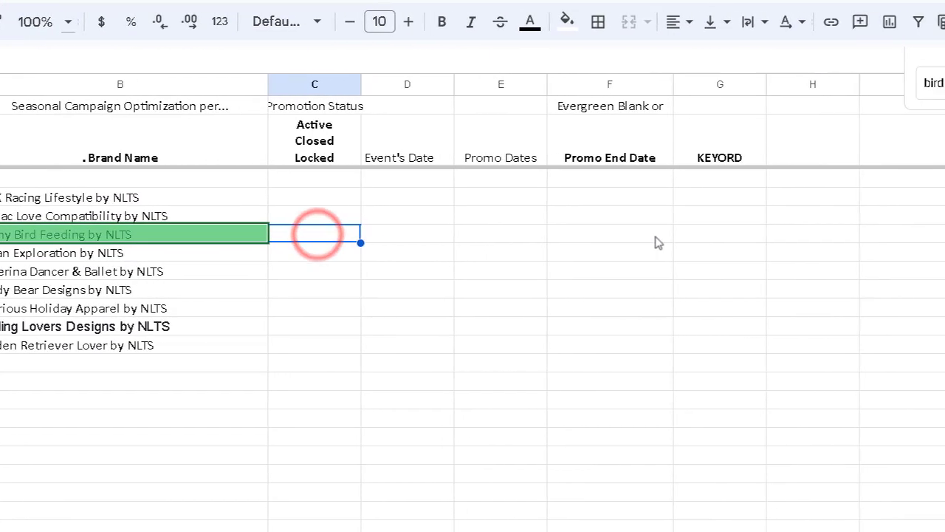
{"action": "left_click", "coordinate": [771, 237]}
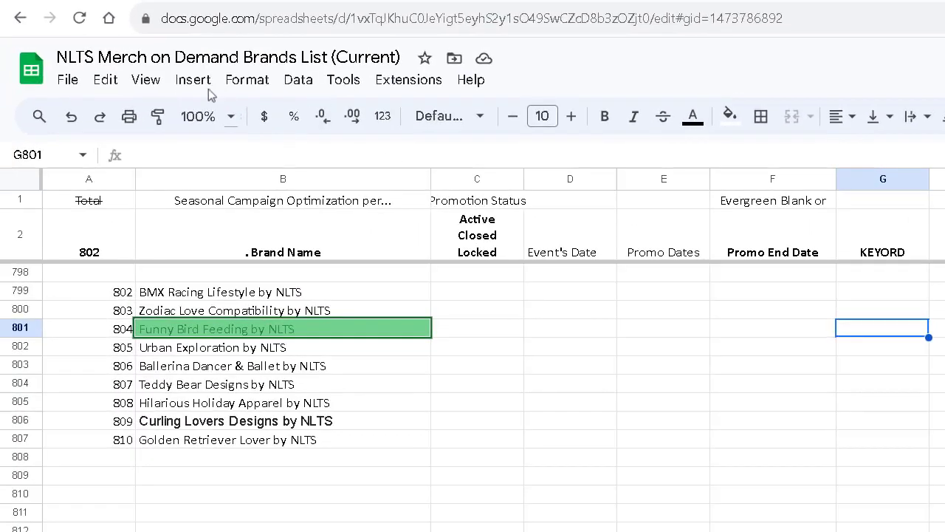
{"action": "left_click", "coordinate": [192, 79]}
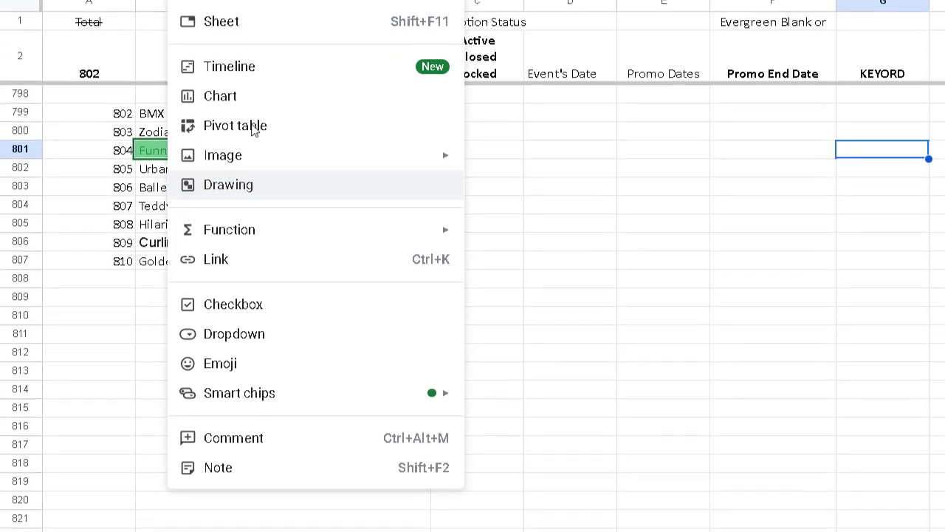
{"action": "left_click", "coordinate": [285, 251]}
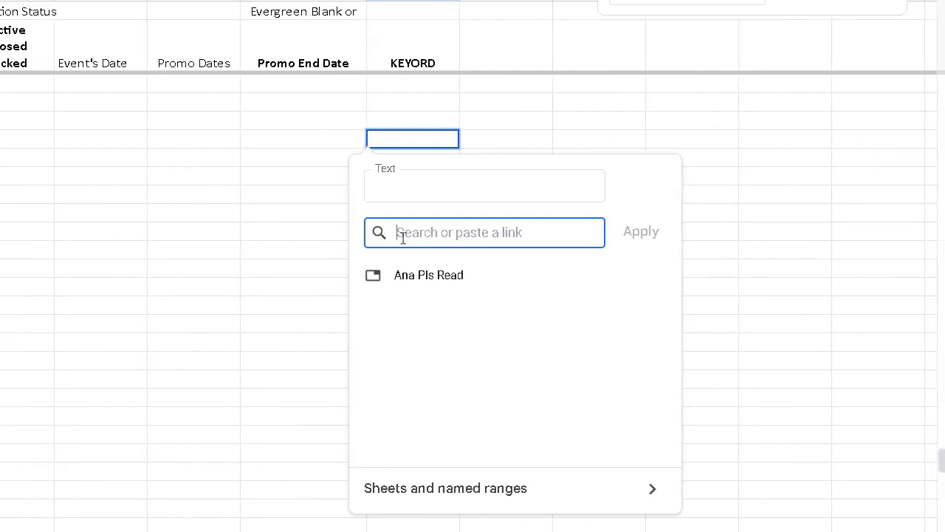
{"action": "right_click", "coordinate": [554, 236]}
{"action": "left_click", "coordinate": [521, 288]}
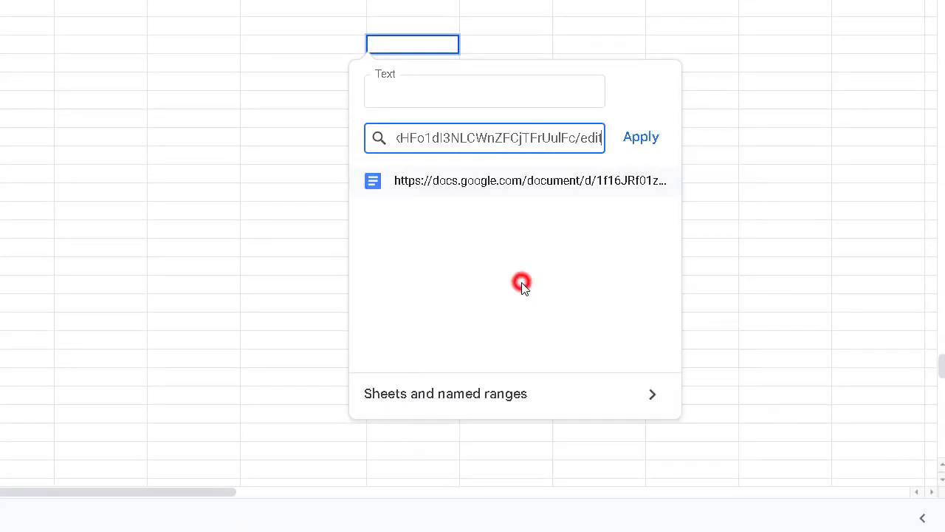
{"action": "left_click", "coordinate": [641, 137]}
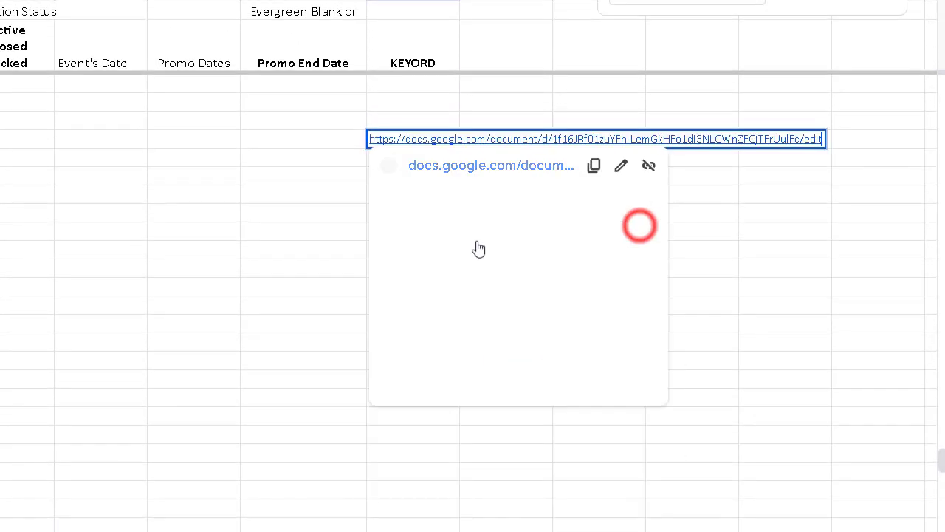
{"action": "left_click", "coordinate": [430, 158]}
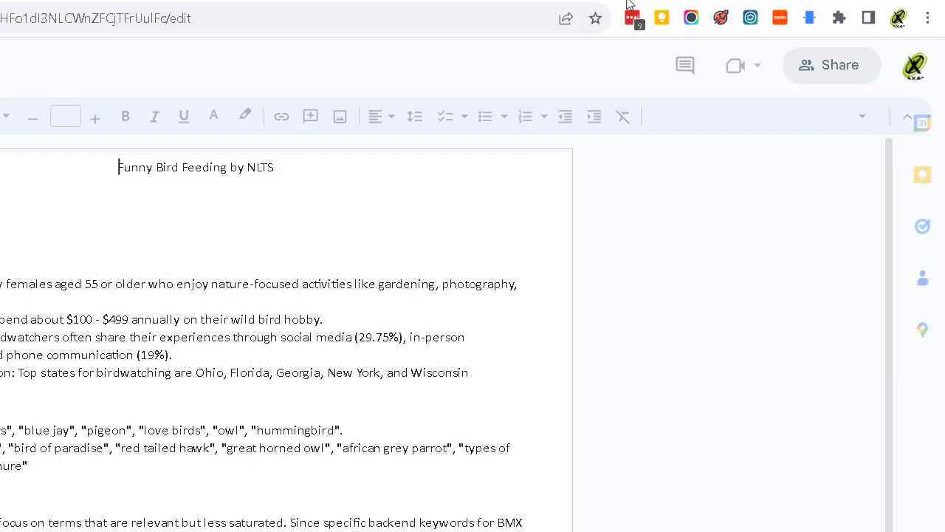
{"action": "left_click", "coordinate": [634, 0]}
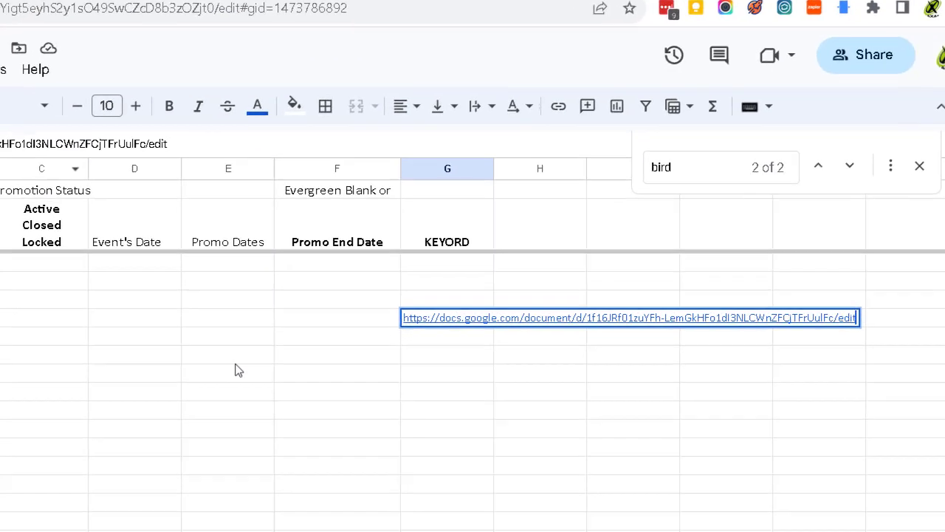
Change the G2 header from KEYORD to 'KEYORD URL'.
{"action": "left_click", "coordinate": [71, 344]}
{"action": "left_click", "coordinate": [301, 334]}
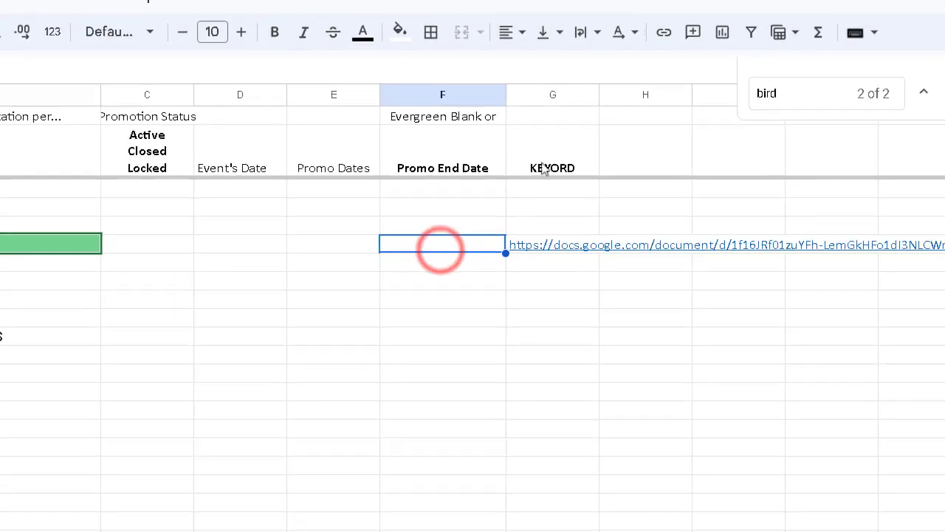
{"action": "double_click", "coordinate": [584, 159]}
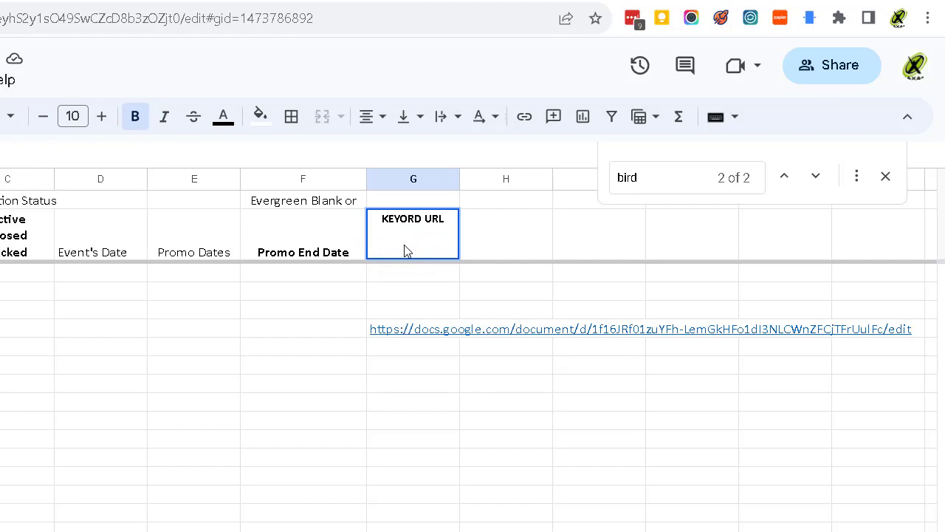
{"action": "key", "text": "Return"}
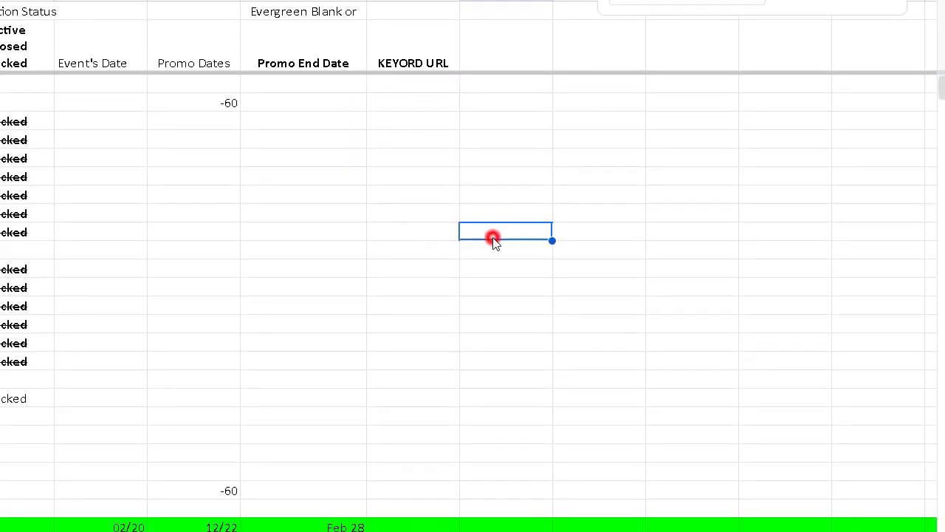
Review the KEYORD URL column's Doc links and keyword text further down the sheet.
{"action": "scroll", "coordinate": [451, 284], "scroll_direction": "down", "scroll_amount": 15}
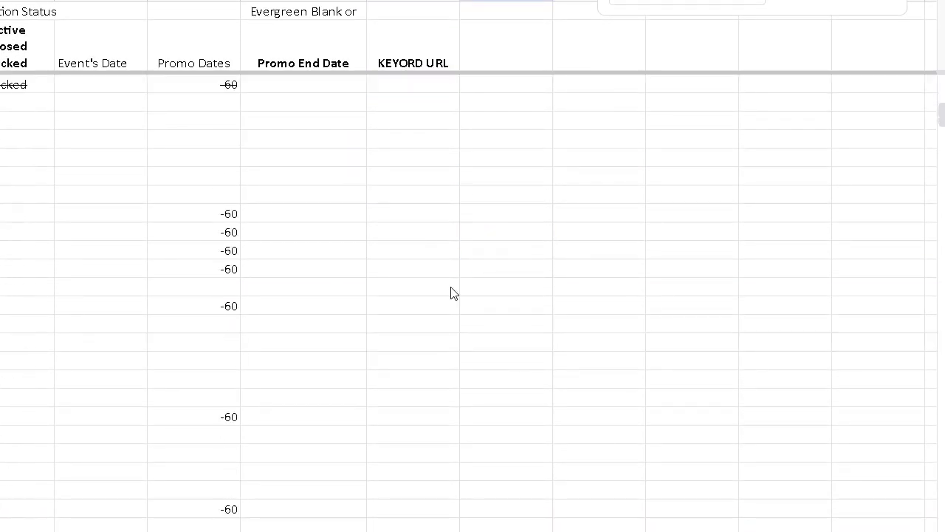
{"action": "scroll", "coordinate": [454, 294], "scroll_direction": "down", "scroll_amount": 10}
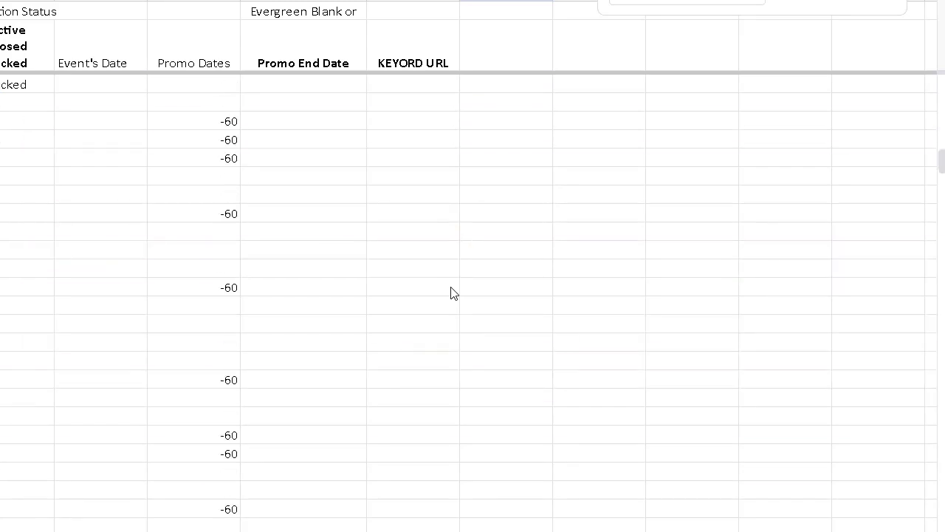
{"action": "scroll", "coordinate": [453, 293], "scroll_direction": "down", "scroll_amount": 3}
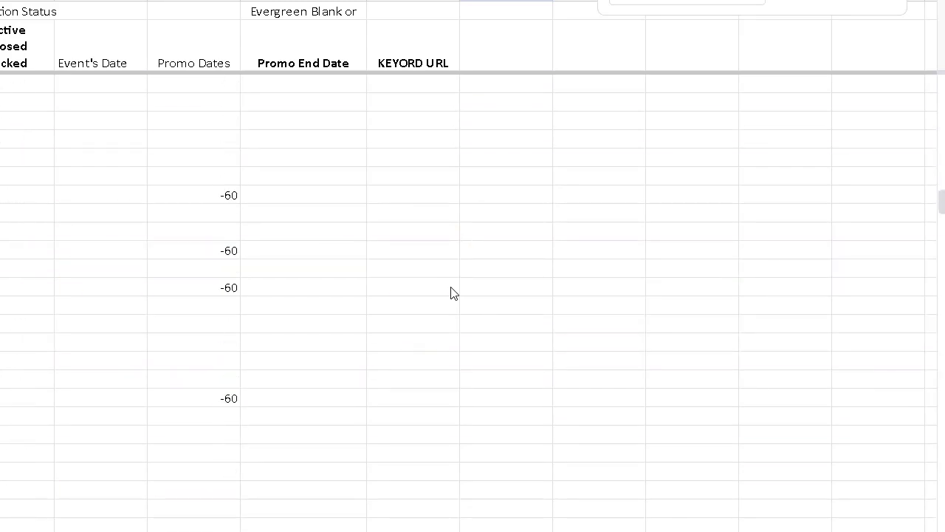
{"action": "scroll", "coordinate": [454, 293], "scroll_direction": "down", "scroll_amount": 10}
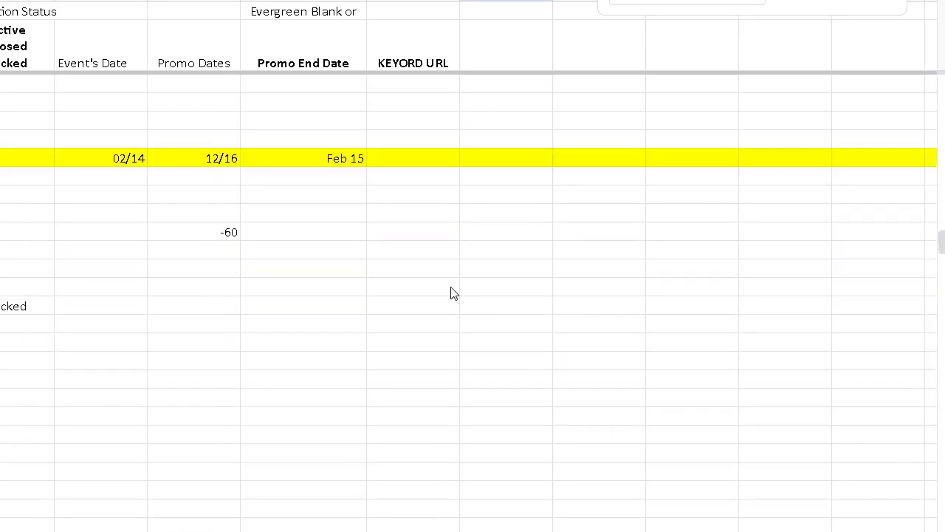
{"action": "left_click_drag", "start_coordinate": [943, 250], "coordinate": [907, 454]}
{"action": "scroll", "coordinate": [676, 341], "scroll_direction": "down", "scroll_amount": 3}
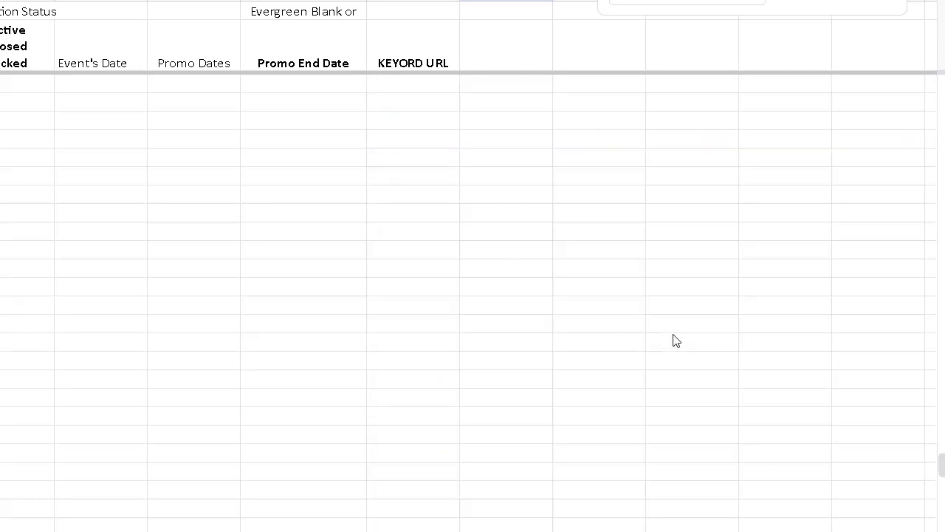
{"action": "scroll", "coordinate": [675, 340], "scroll_direction": "up", "scroll_amount": 3}
{"action": "scroll", "coordinate": [675, 341], "scroll_direction": "down", "scroll_amount": 5}
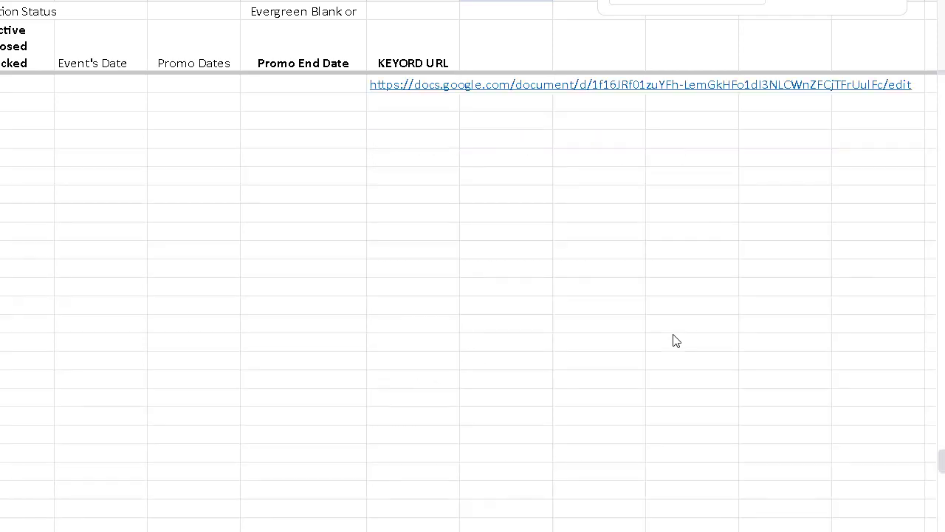
{"action": "scroll", "coordinate": [676, 341], "scroll_direction": "up", "scroll_amount": 1}
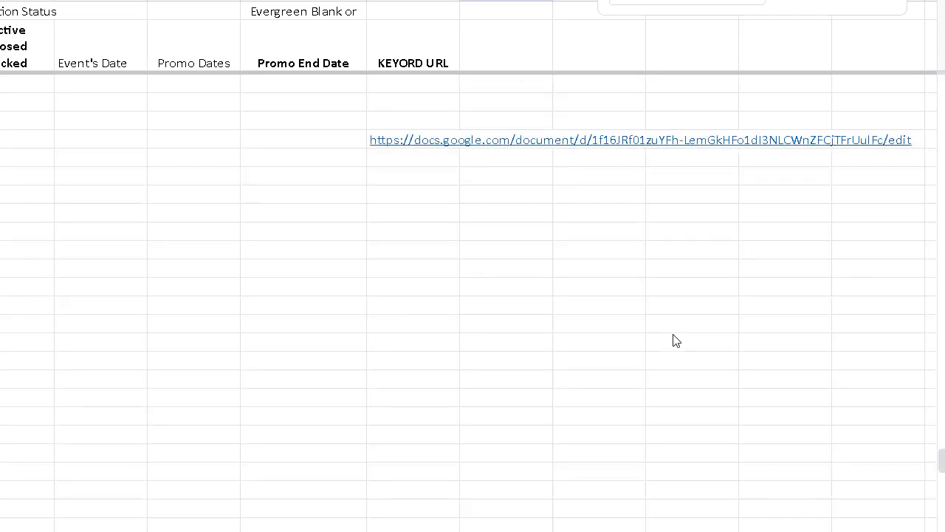
Fill the Funny Bird Feeding by NLTS brand cell green.
{"action": "left_click", "coordinate": [148, 236]}
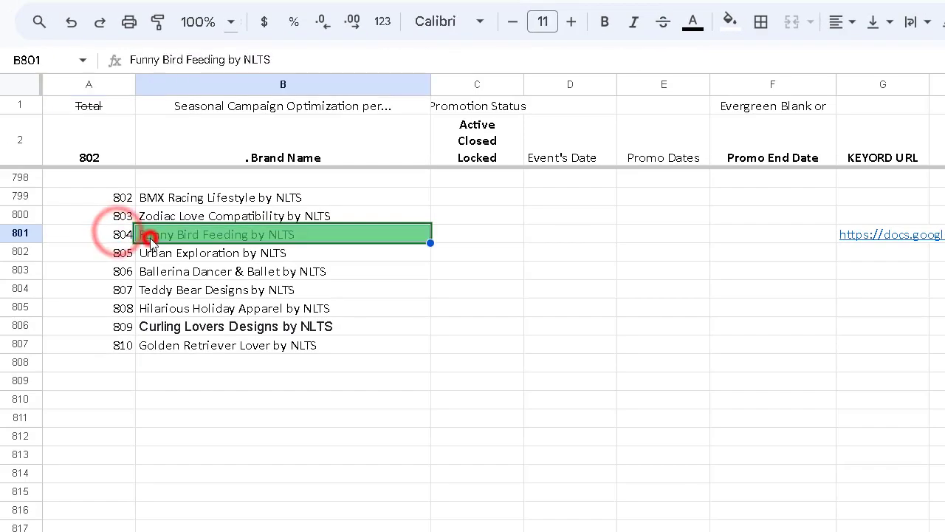
{"action": "left_click", "coordinate": [495, 226]}
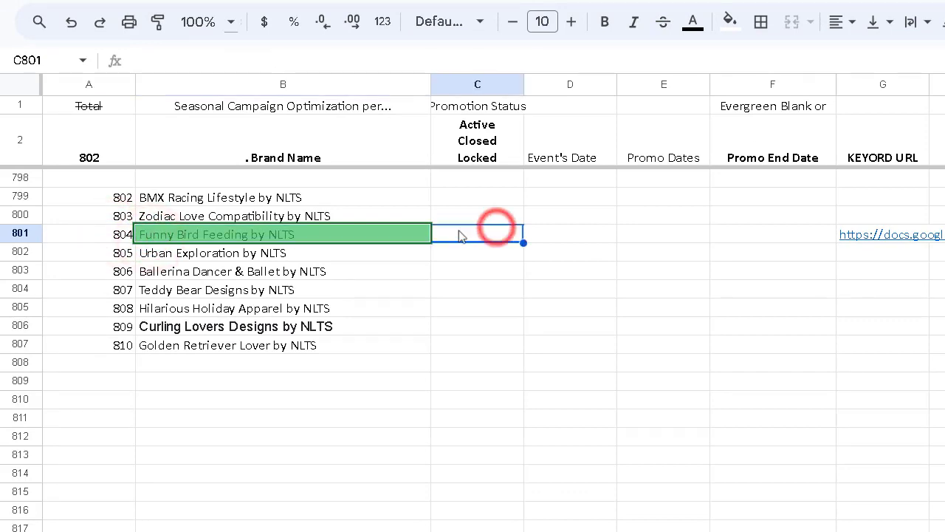
{"action": "left_click", "coordinate": [352, 239]}
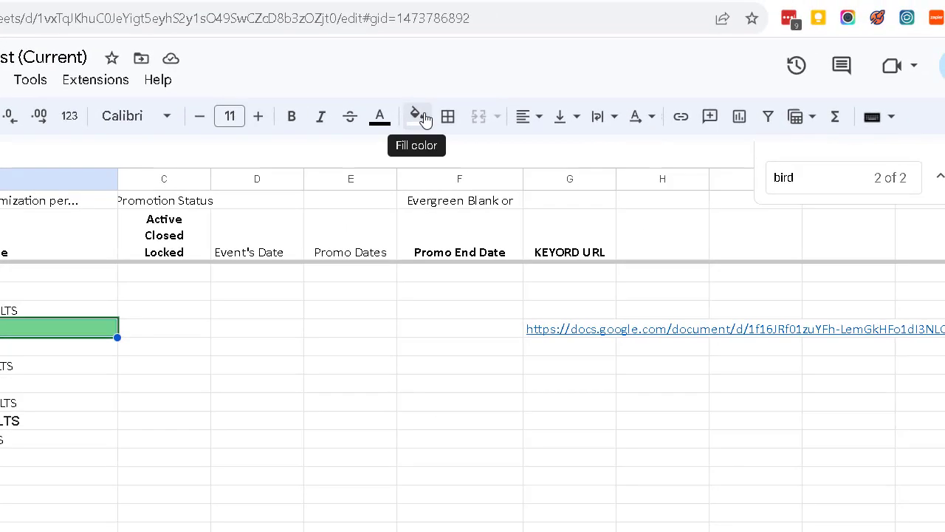
{"action": "left_click", "coordinate": [673, 38]}
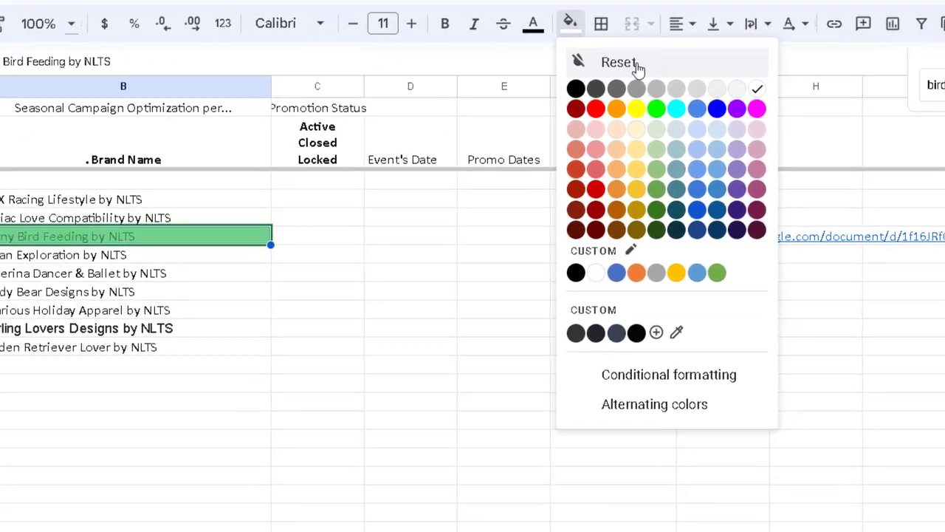
{"action": "left_click", "coordinate": [260, 320]}
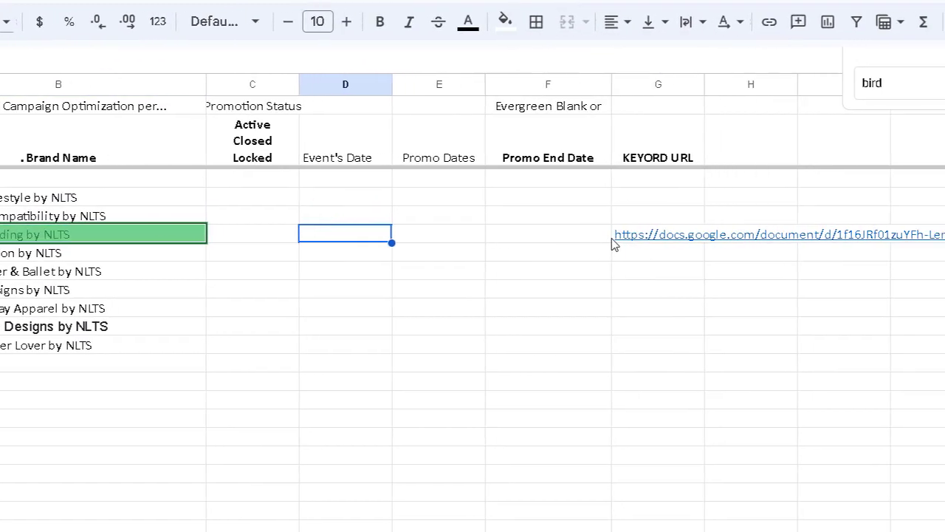
{"action": "left_click", "coordinate": [521, 238]}
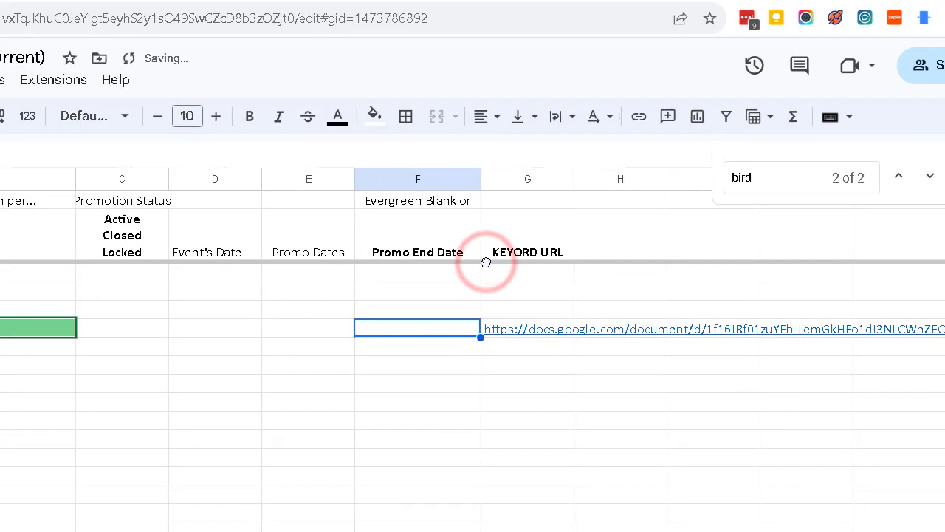
Correct the column heading from 'KEYORD URL' to 'KEYWORD URL'.
{"action": "left_click", "coordinate": [537, 248]}
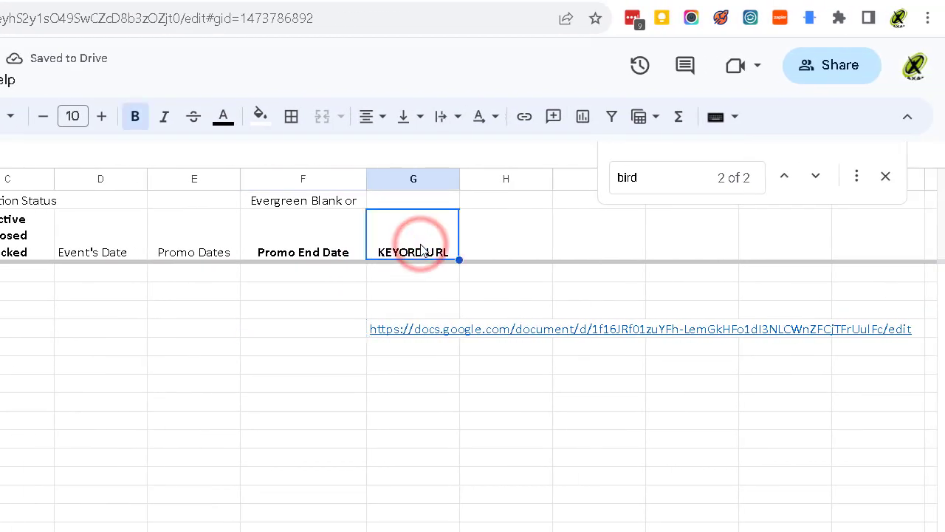
{"action": "double_click", "coordinate": [422, 249]}
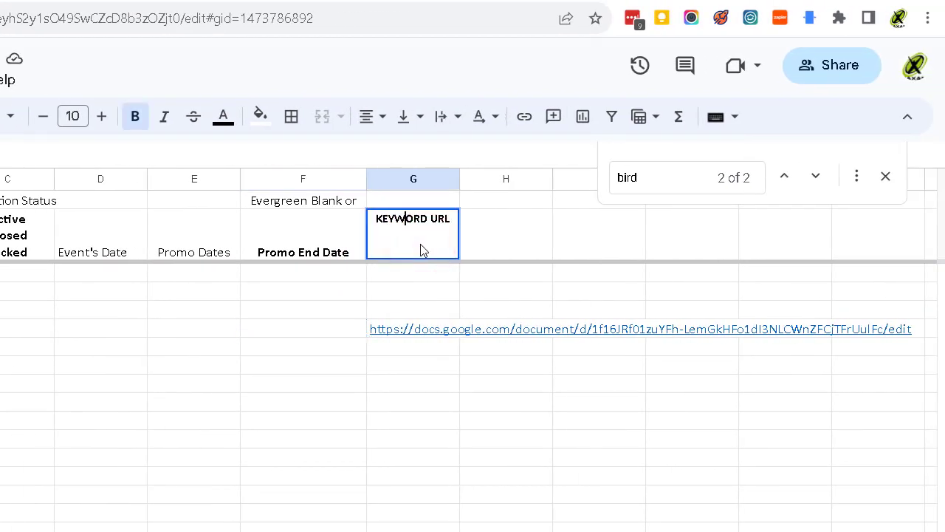
{"action": "key", "text": "Return"}
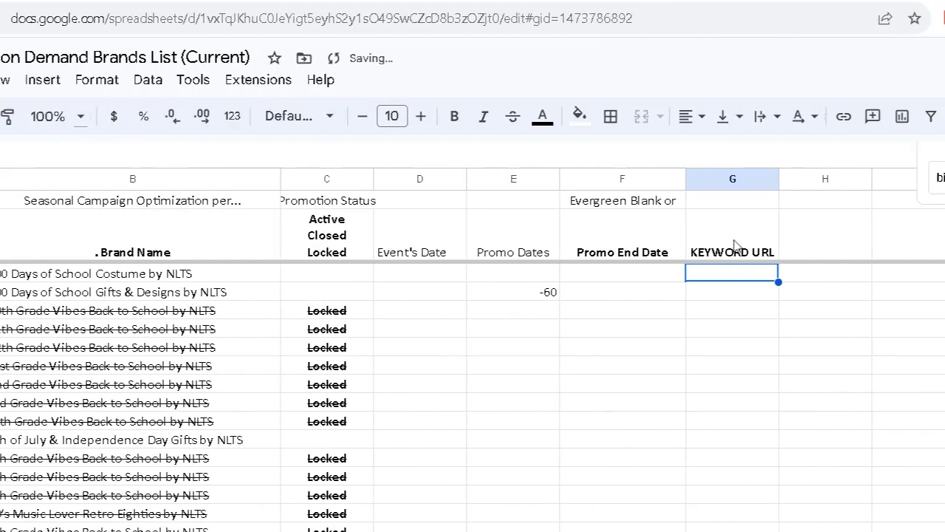
{"action": "left_click", "coordinate": [531, 0]}
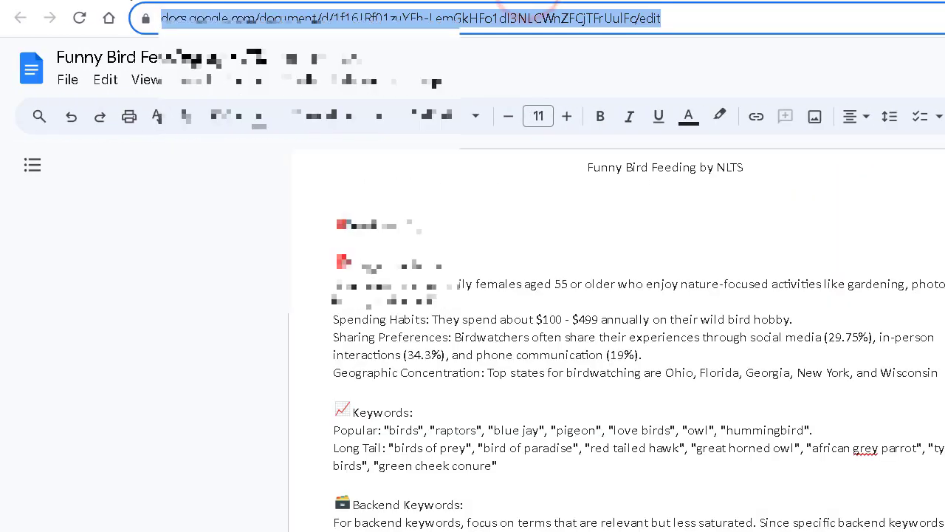
Copy the guacamole research text from the Avocado Lovers email in Gmail.
{"action": "left_click", "coordinate": [125, 1]}
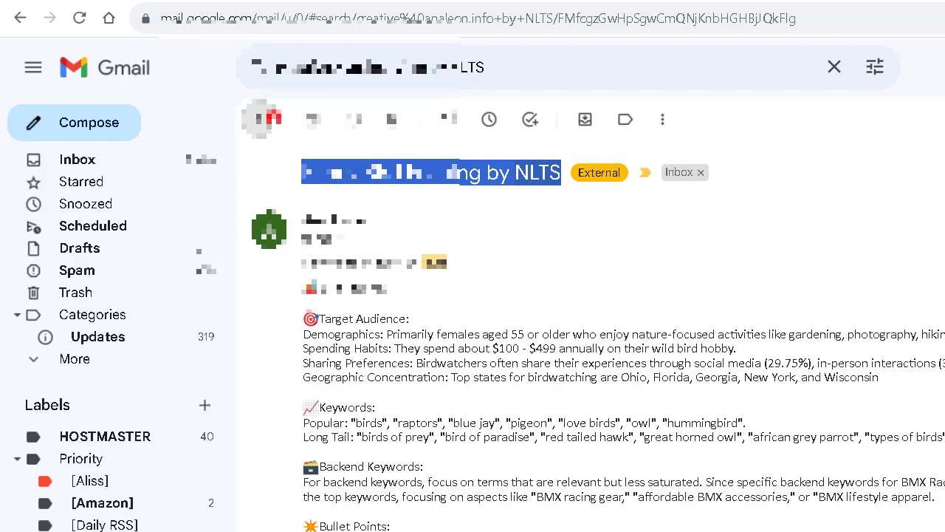
{"action": "left_click", "coordinate": [271, 118]}
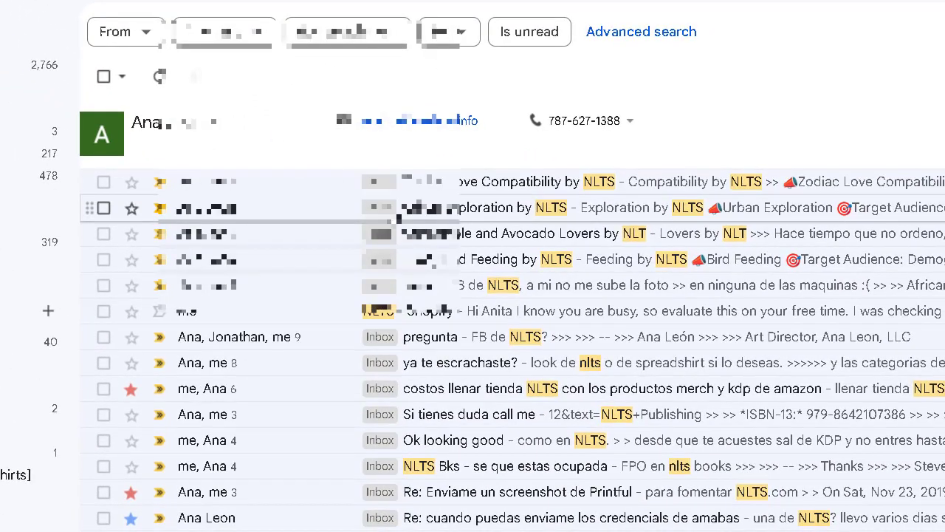
{"action": "left_click", "coordinate": [430, 233]}
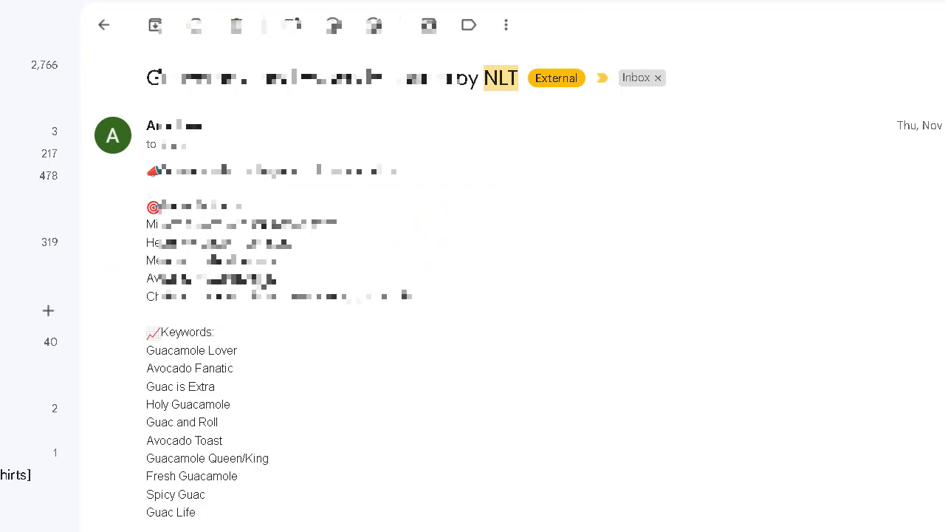
{"action": "scroll", "coordinate": [473, 295], "scroll_direction": "down", "scroll_amount": 4}
{"action": "scroll", "coordinate": [473, 295], "scroll_direction": "down", "scroll_amount": 4}
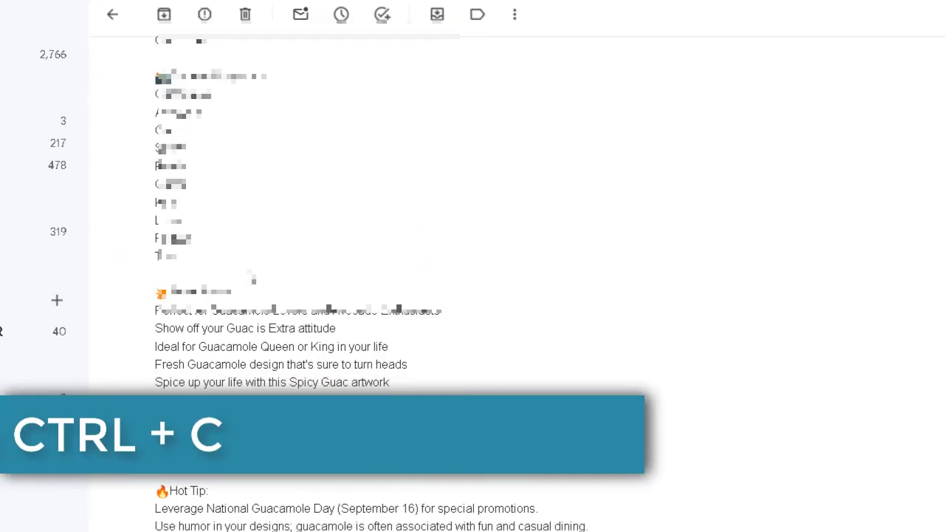
{"action": "left_click_drag", "start_coordinate": [459, 388], "coordinate": [421, 174]}
{"action": "left_click_drag", "start_coordinate": [456, 132], "coordinate": [337, 10]}
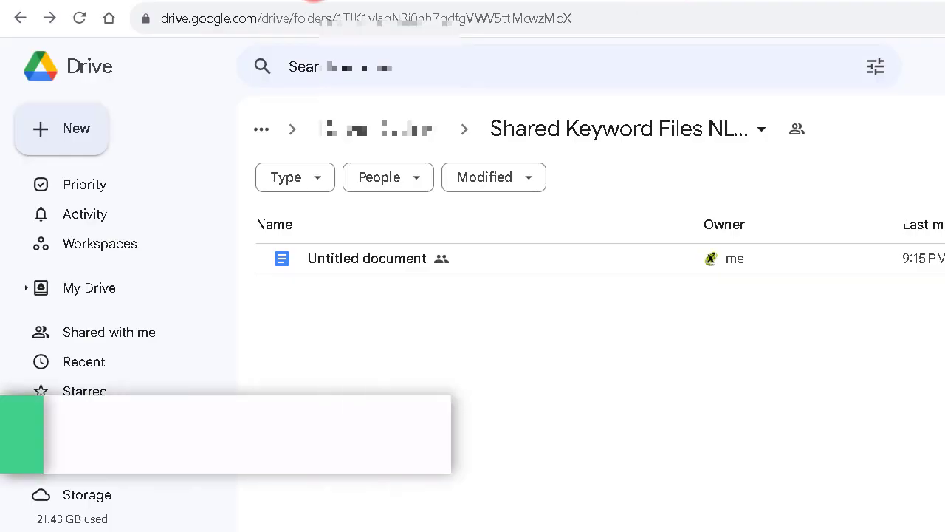
Create a new Google Doc shared within the keyword folder.
{"action": "left_click", "coordinate": [81, 126]}
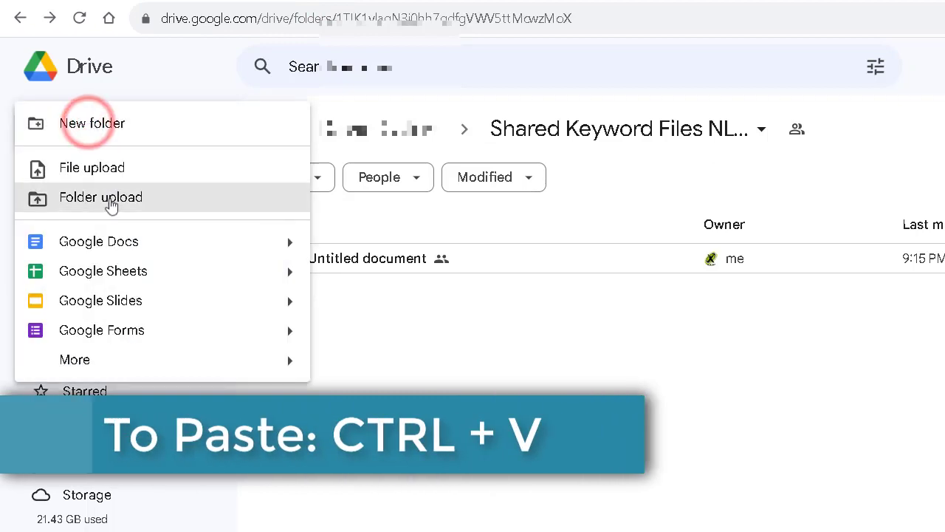
{"action": "left_click", "coordinate": [120, 238]}
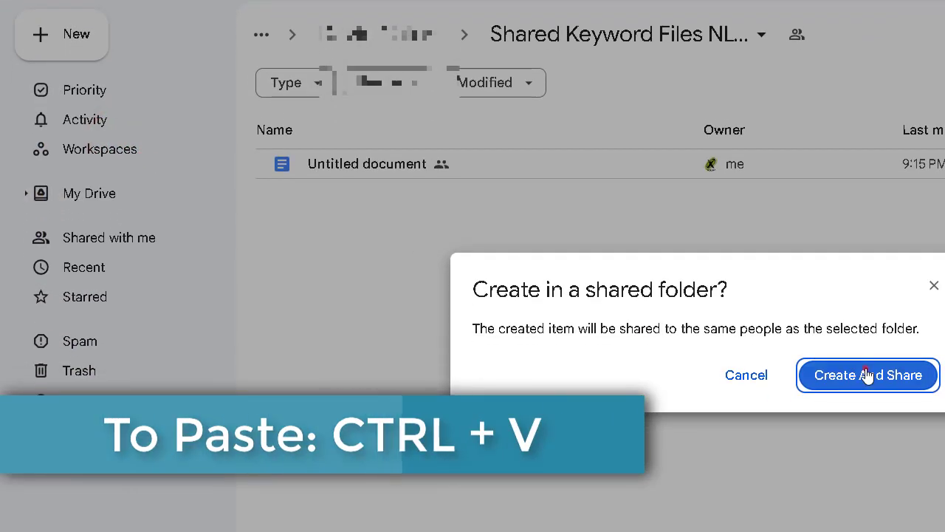
{"action": "left_click", "coordinate": [866, 368]}
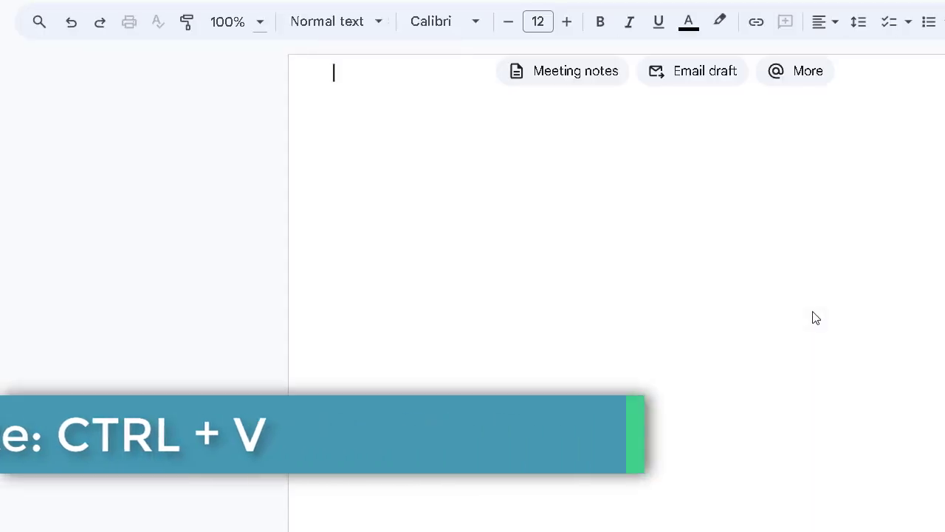
Paste the guacamole research and title the doc 'Guacamole Niche: Keywords, Titles, and More'.
{"action": "key", "text": "ctrl+v"}
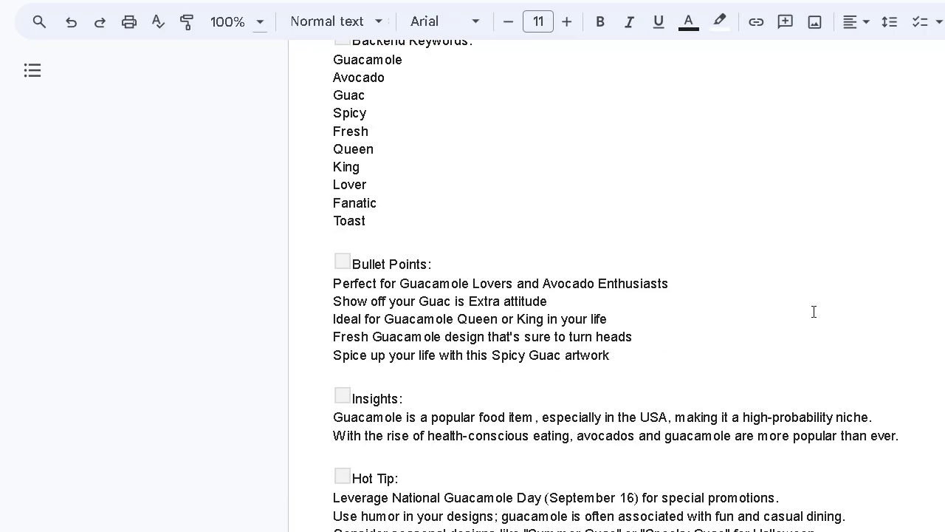
{"action": "left_click", "coordinate": [126, 60]}
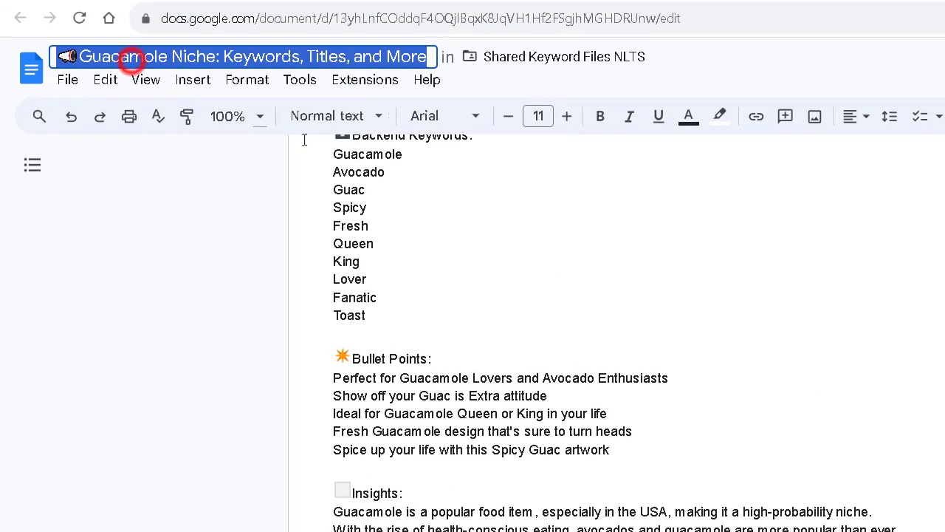
{"action": "left_click", "coordinate": [525, 146]}
{"action": "scroll", "coordinate": [506, 303], "scroll_direction": "up", "scroll_amount": 8}
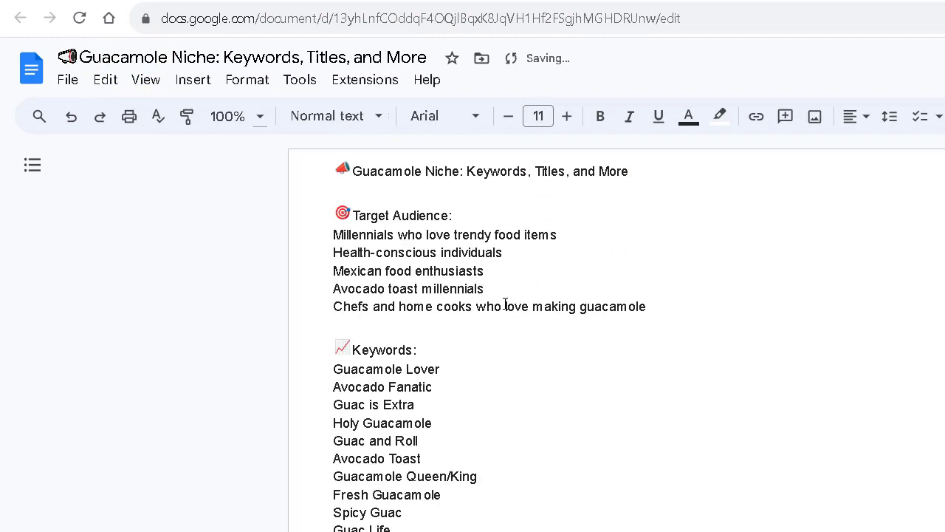
Copy the Guacamole doc's web address from the address bar.
{"action": "left_click", "coordinate": [387, 22]}
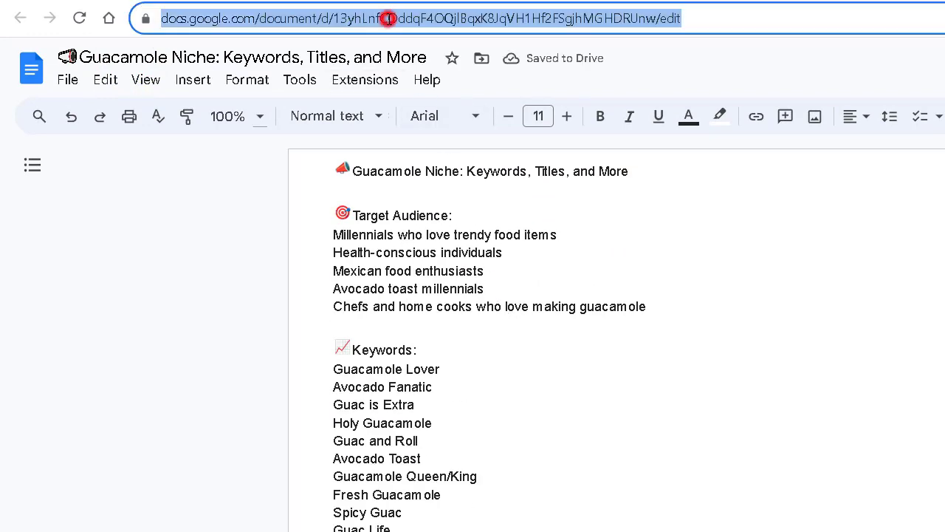
{"action": "right_click", "coordinate": [390, 25]}
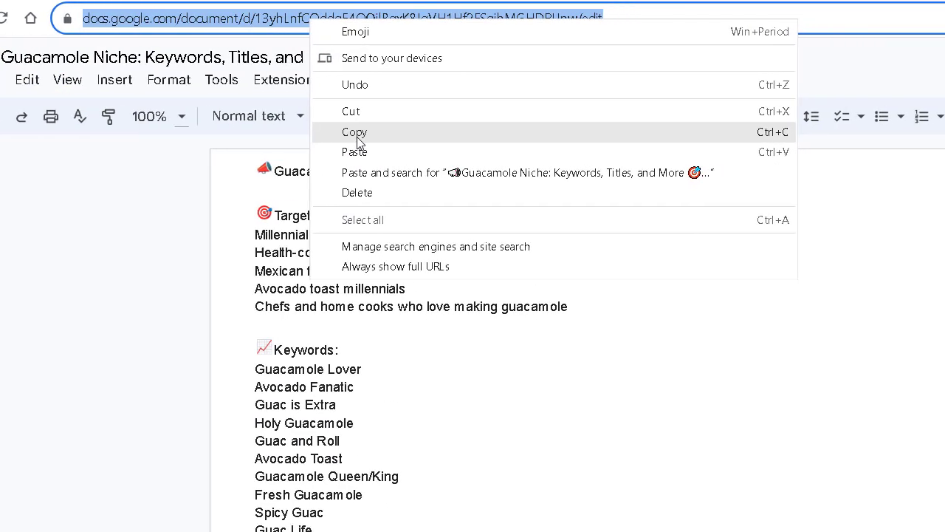
{"action": "left_click", "coordinate": [433, 133]}
{"action": "left_click", "coordinate": [526, 1]}
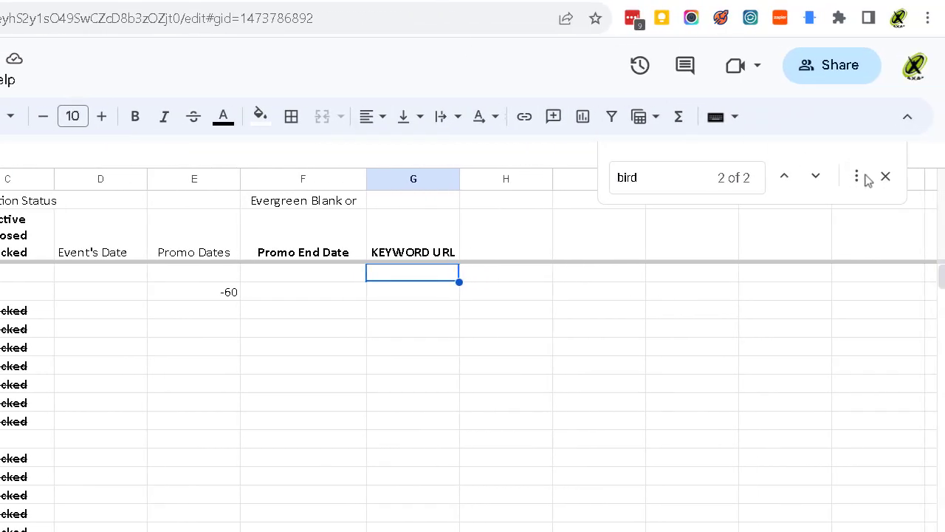
Close the 'bird' search in the brands spreadsheet.
{"action": "left_click", "coordinate": [887, 179]}
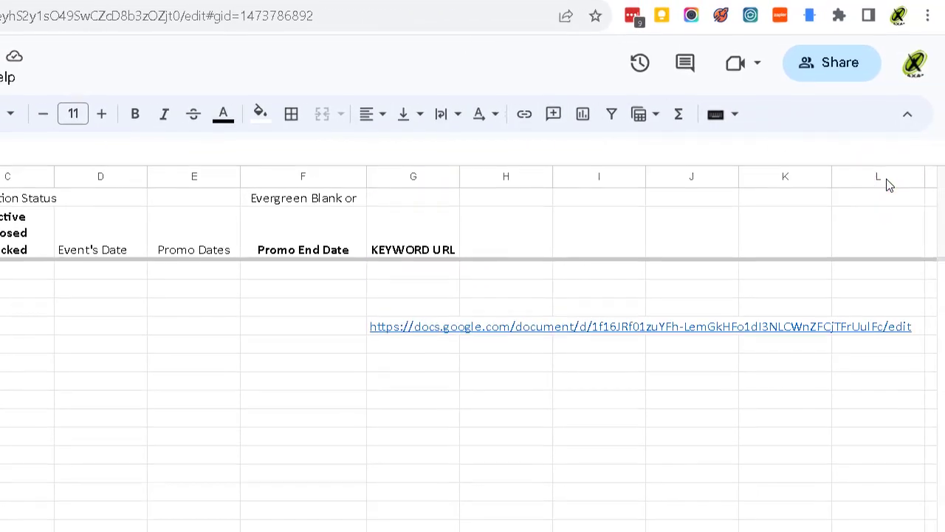
{"action": "left_click_drag", "start_coordinate": [942, 370], "coordinate": [914, 2]}
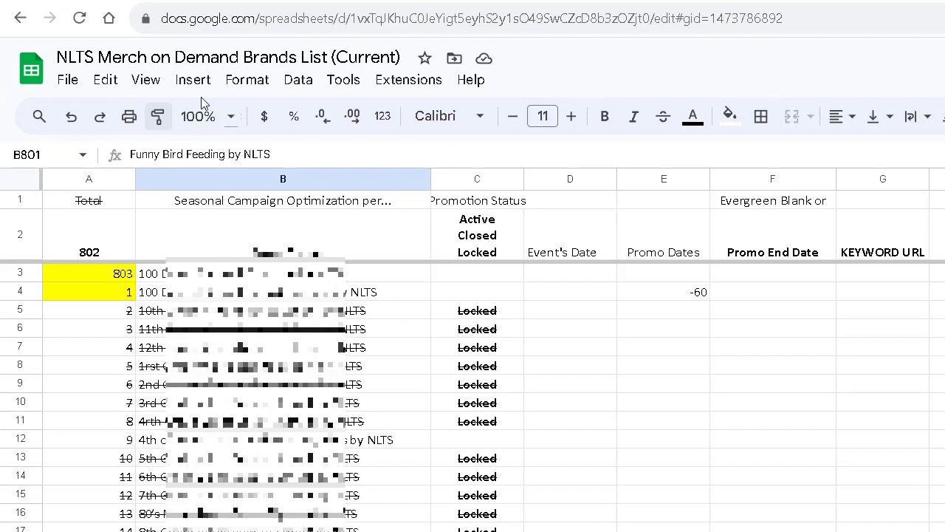
Browse the spreadsheet's Edit, View, Insert, Format and File menus.
{"action": "left_click", "coordinate": [103, 80]}
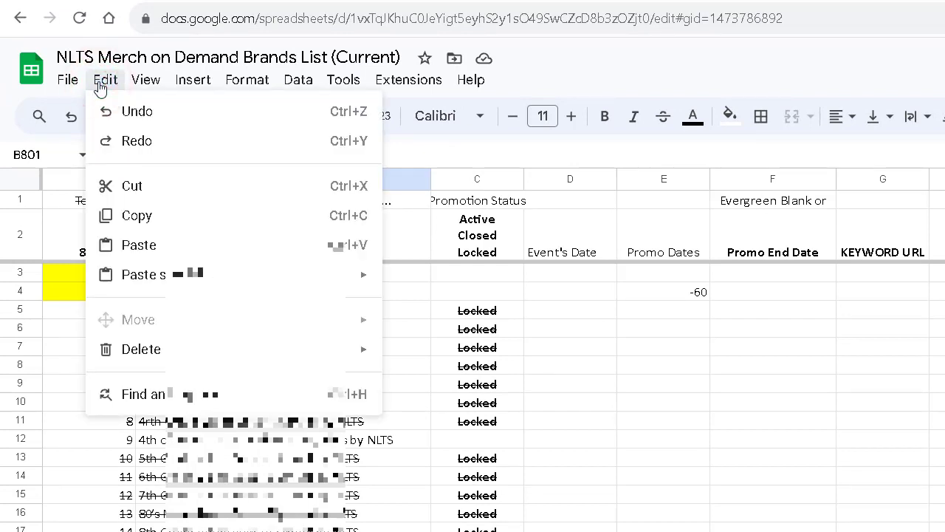
{"action": "key", "text": "Right"}
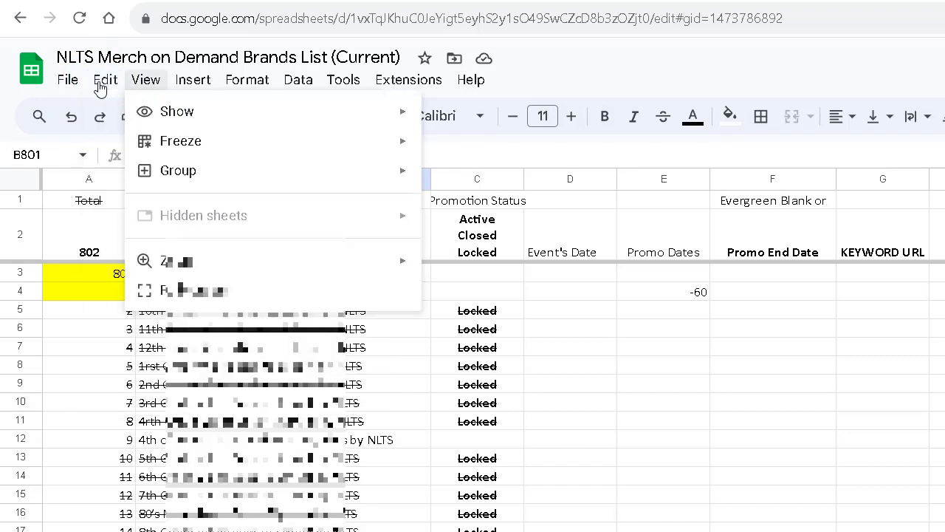
{"action": "mouse_move", "coordinate": [199, 81]}
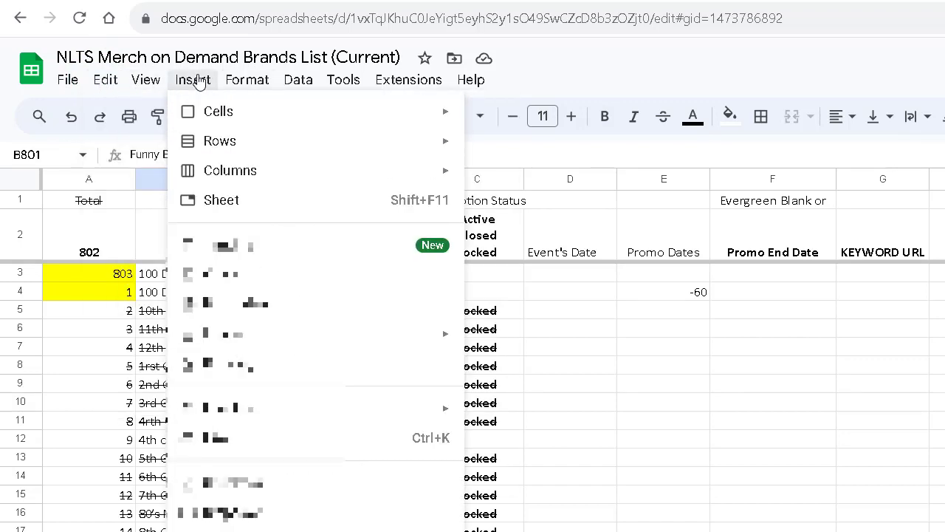
{"action": "key", "text": "Right"}
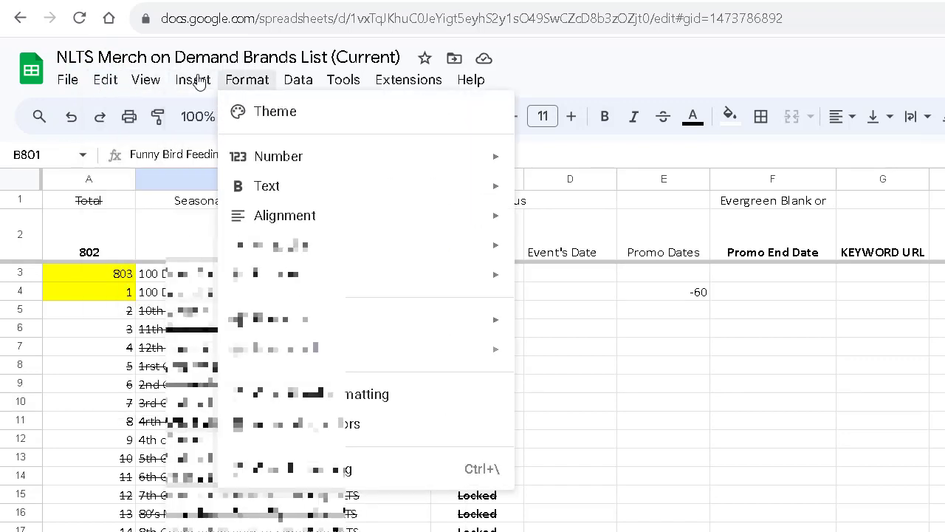
{"action": "key", "text": "Left"}
{"action": "key", "text": "Right"}
{"action": "key", "text": "Left"}
{"action": "key", "text": "Left"}
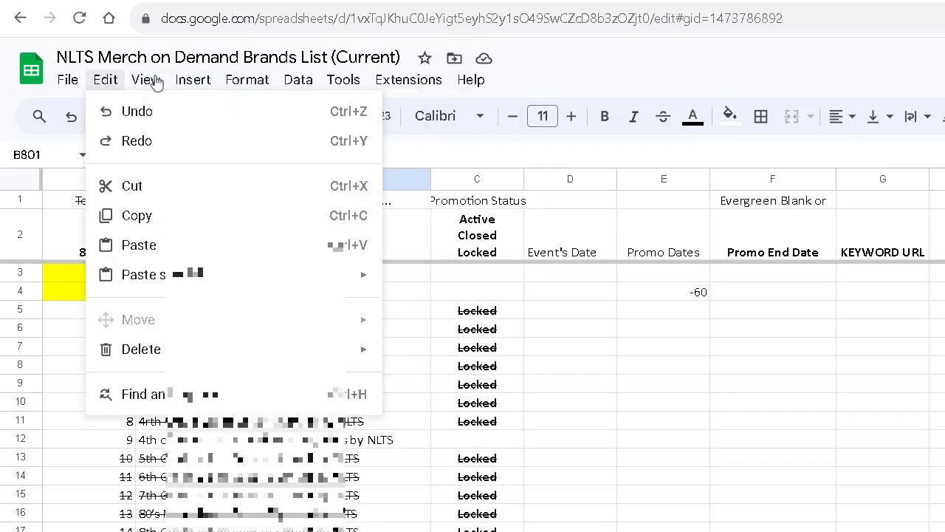
{"action": "key", "text": "Left"}
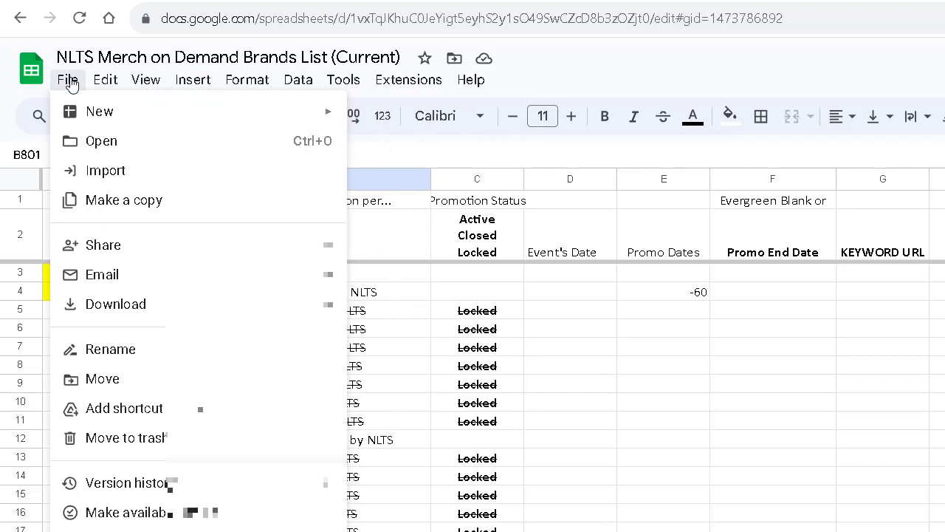
{"action": "key", "text": "Right"}
{"action": "key", "text": "Right"}
{"action": "key", "text": "Right"}
{"action": "key", "text": "Right"}
{"action": "key", "text": "Right"}
{"action": "key", "text": "Right"}
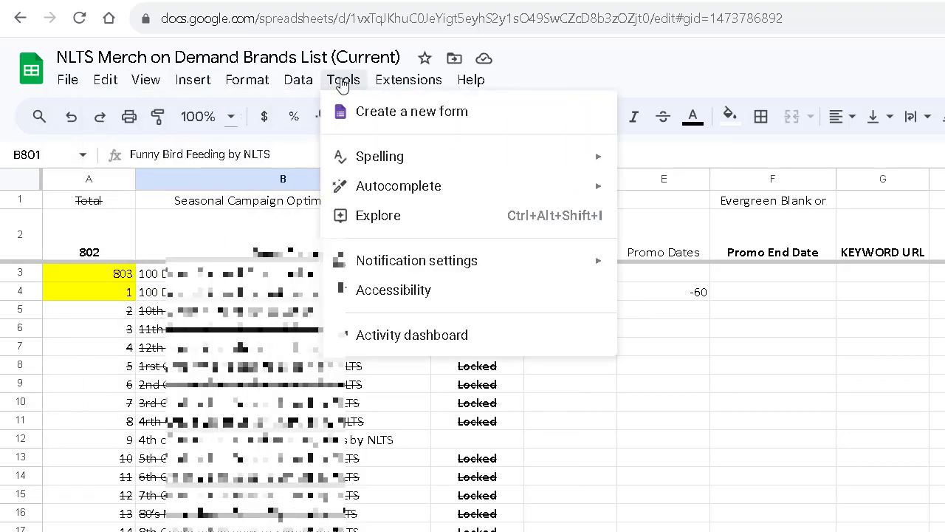
{"action": "mouse_move", "coordinate": [390, 88]}
{"action": "mouse_move", "coordinate": [295, 93]}
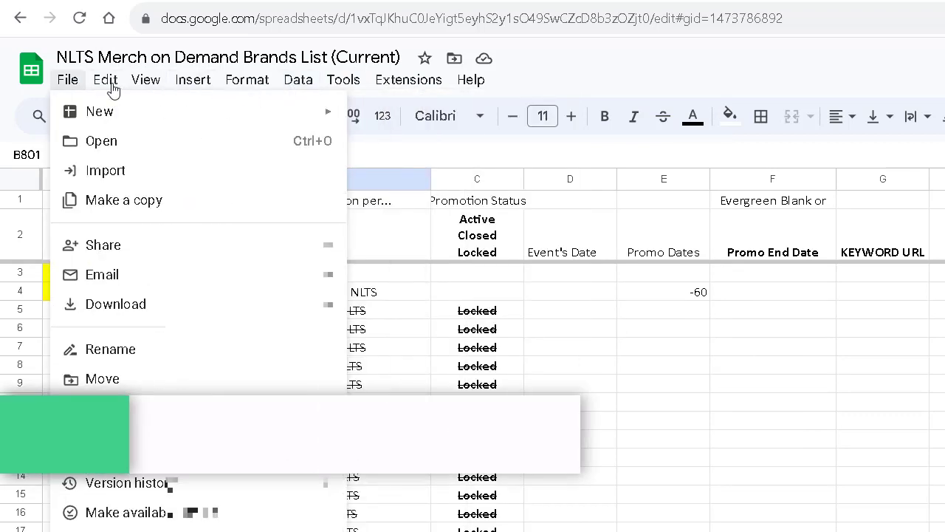
Search the sheet for 'Guaca' and select the matching Guacamole cell in column G.
{"action": "mouse_move", "coordinate": [110, 89]}
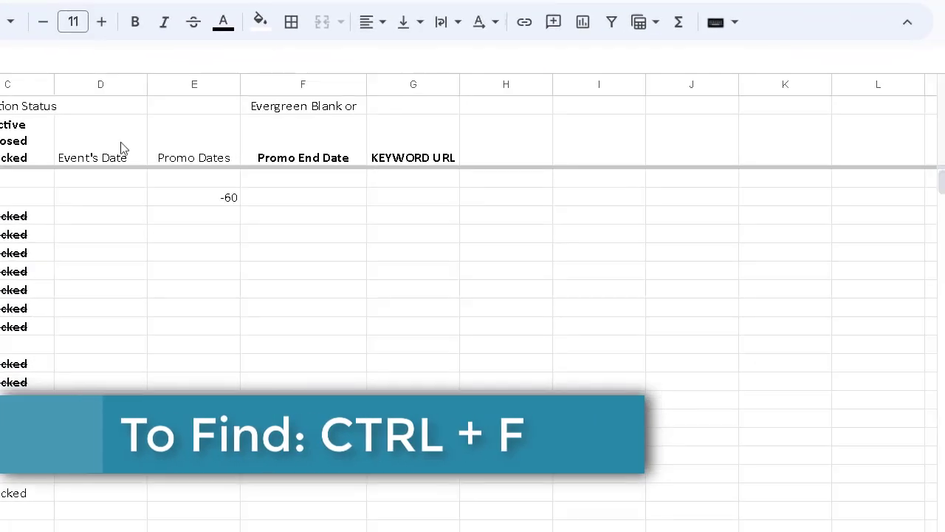
{"action": "left_click", "coordinate": [556, 272]}
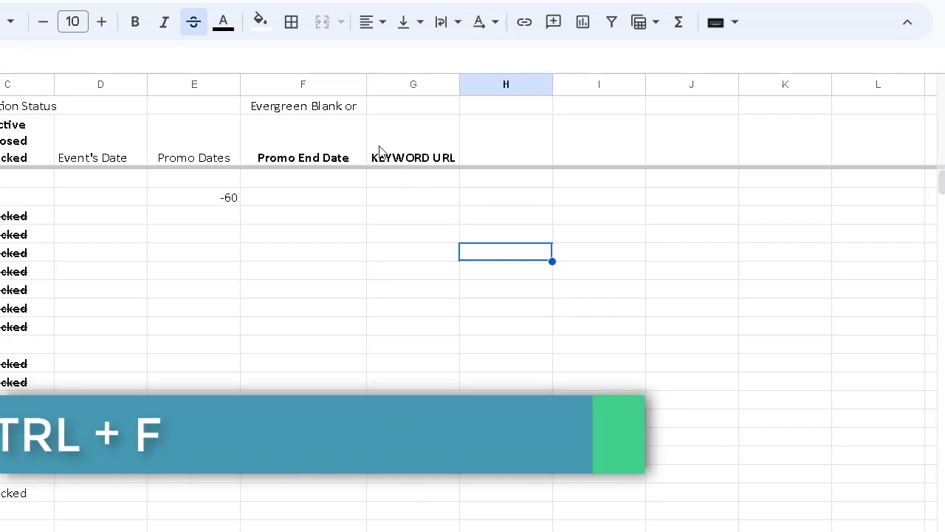
{"action": "key", "text": "ctrl+f"}
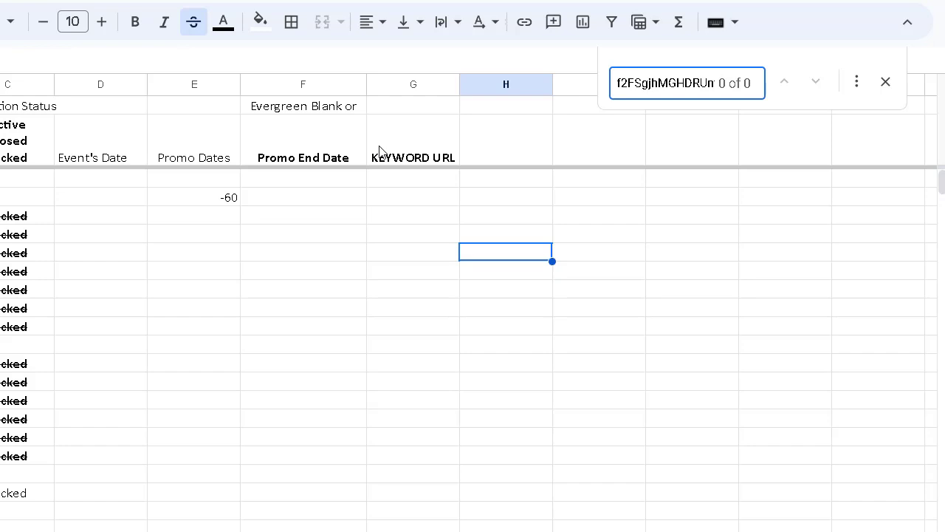
{"action": "type", "text": "Guacamole"}
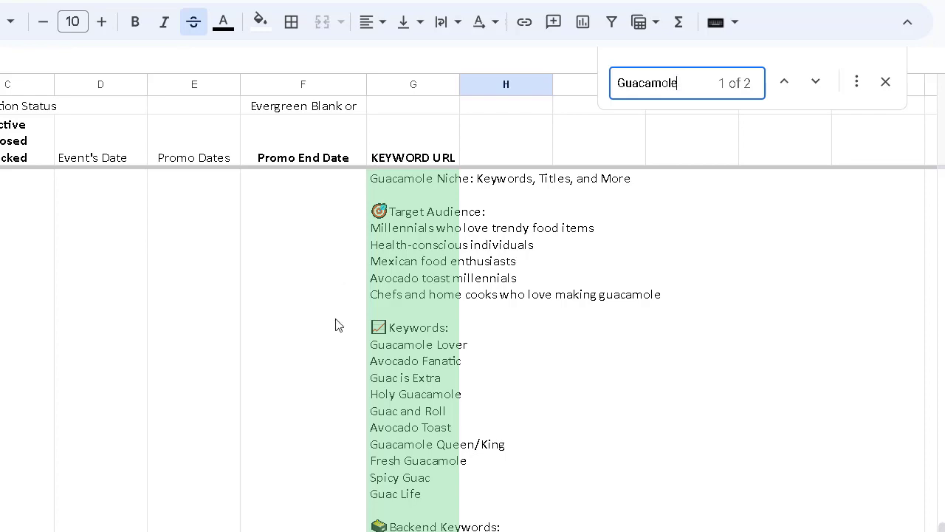
{"action": "left_click", "coordinate": [441, 279]}
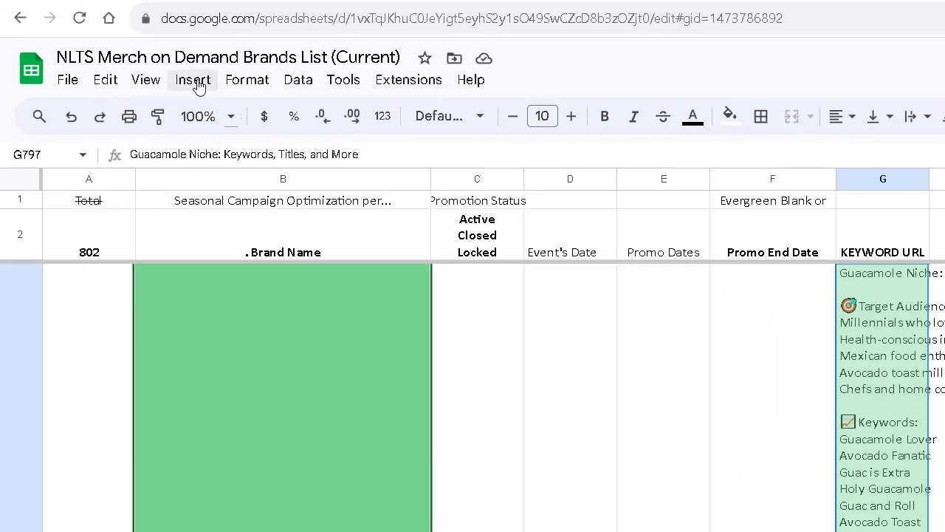
Add the Guacamole Doc link to the keyword text, then remove it again.
{"action": "left_click", "coordinate": [196, 85]}
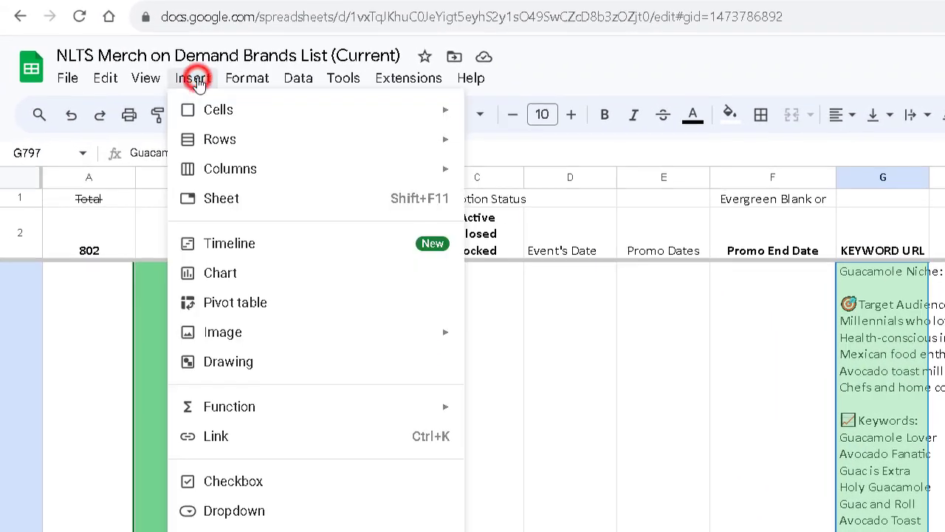
{"action": "left_click", "coordinate": [266, 263]}
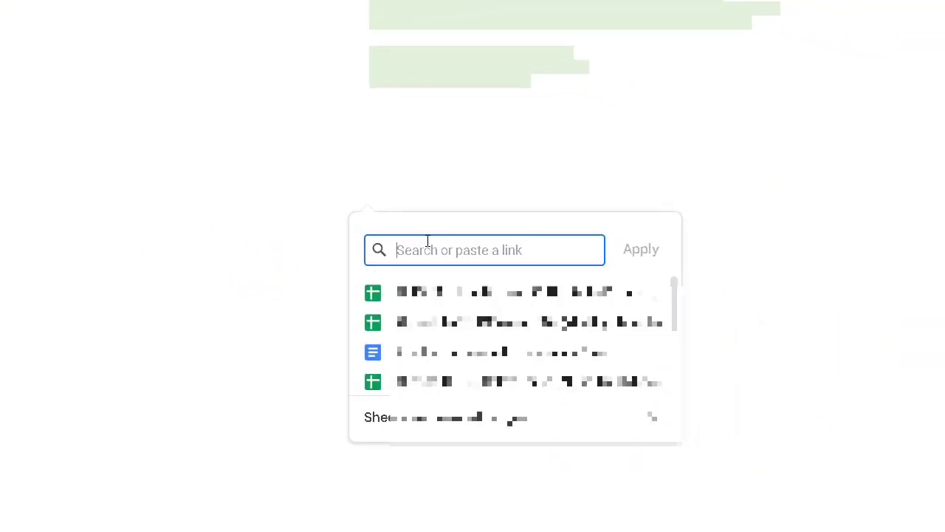
{"action": "right_click", "coordinate": [428, 240]}
{"action": "left_click", "coordinate": [519, 66]}
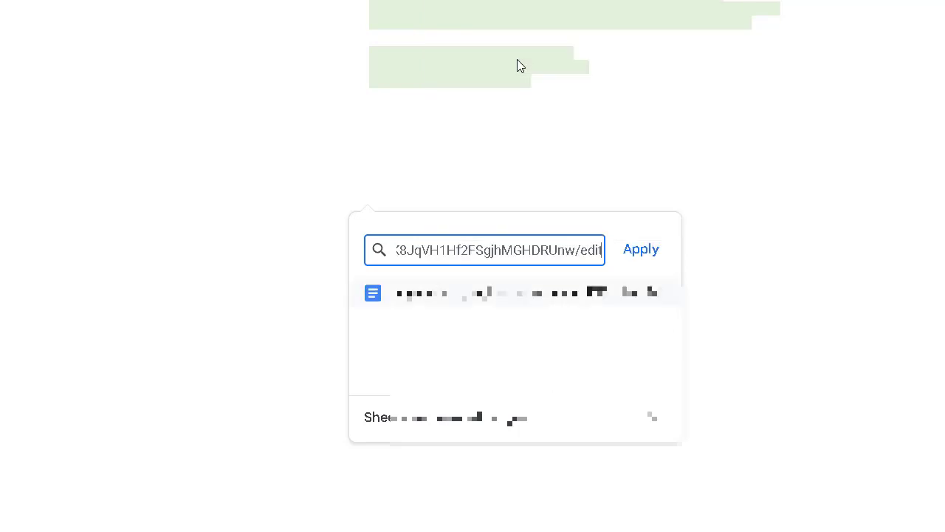
{"action": "left_click", "coordinate": [640, 249]}
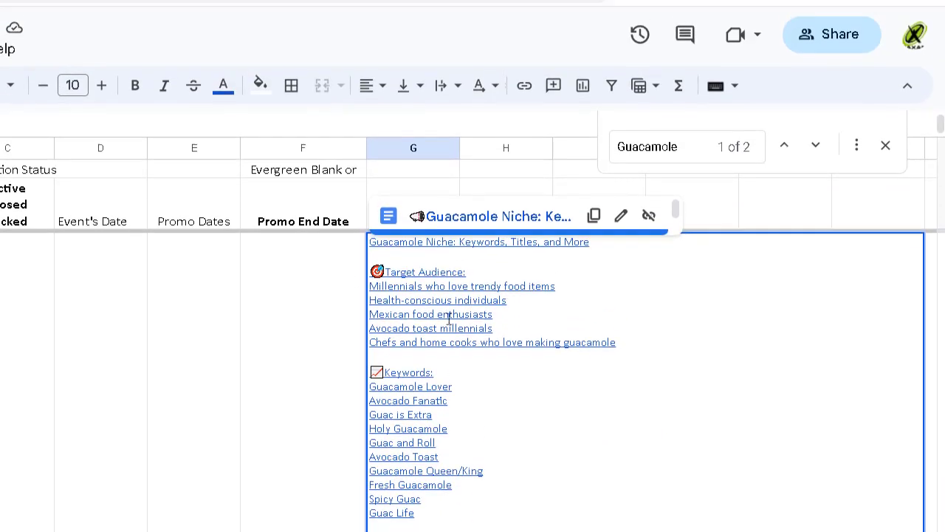
{"action": "left_click", "coordinate": [648, 177]}
Clear the guacamole research text from the KEYWORD URL cell.
{"action": "left_click", "coordinate": [322, 392]}
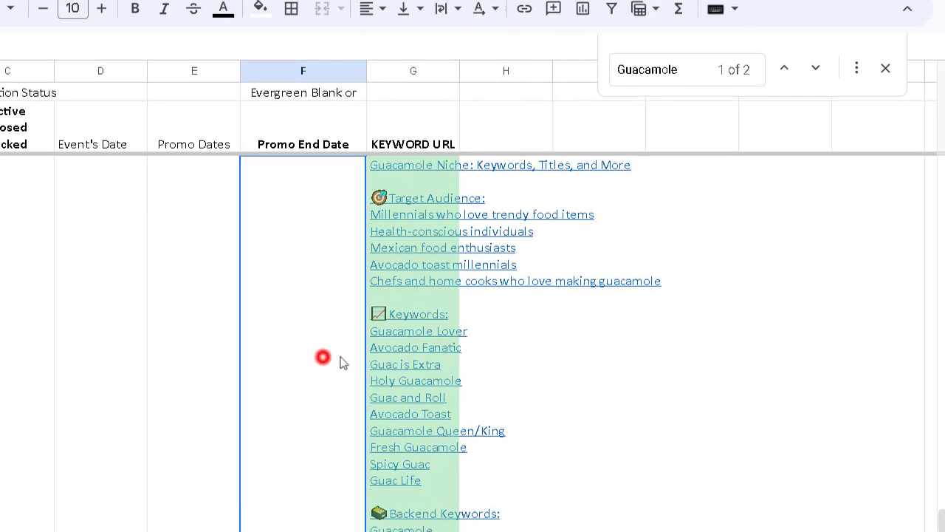
{"action": "left_click", "coordinate": [512, 394]}
{"action": "left_click", "coordinate": [414, 263]}
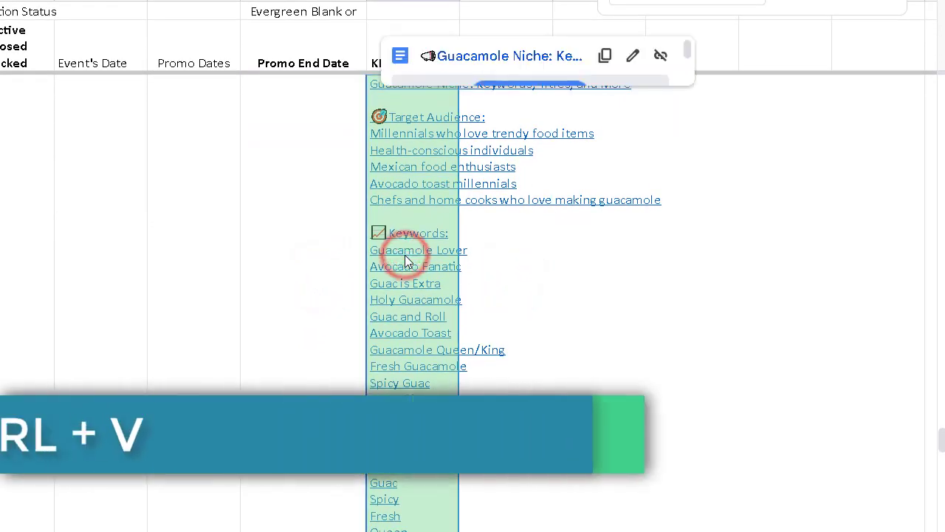
{"action": "key", "text": "ctrl+v"}
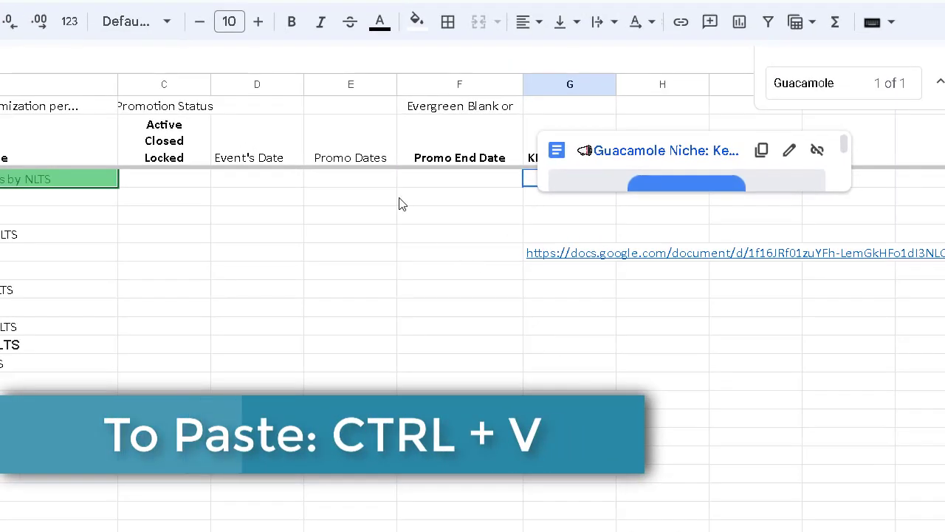
{"action": "left_click", "coordinate": [295, 113]}
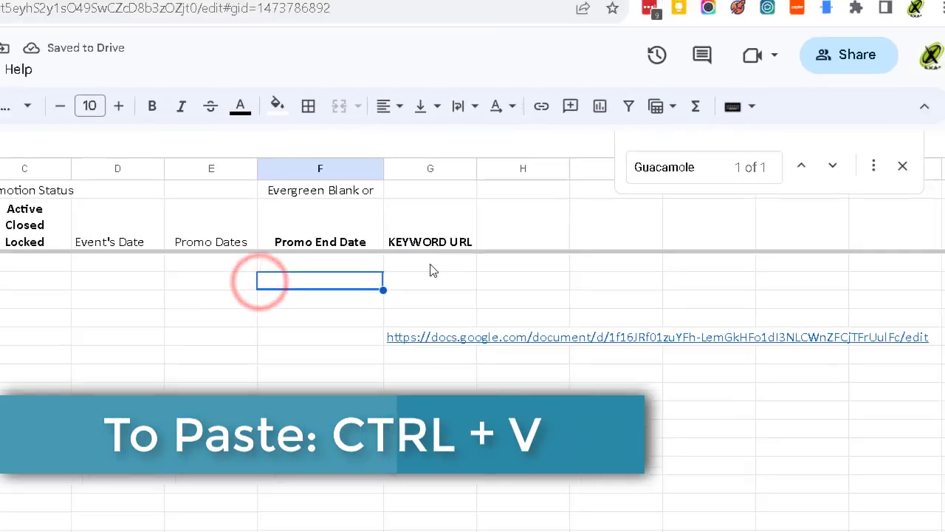
{"action": "left_click", "coordinate": [432, 266]}
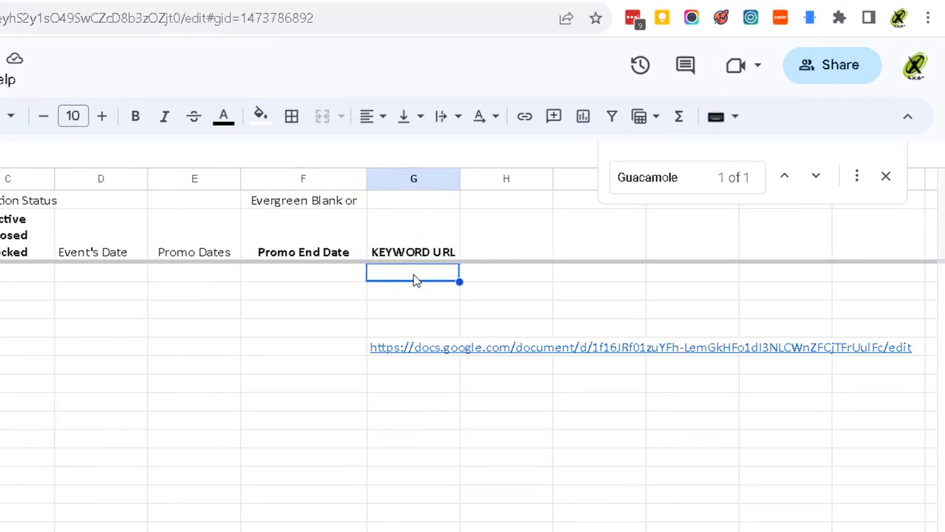
Paste the Guacamole Doc's link into the Guacamole row's KEYWORD URL cell.
{"action": "left_click", "coordinate": [506, 234]}
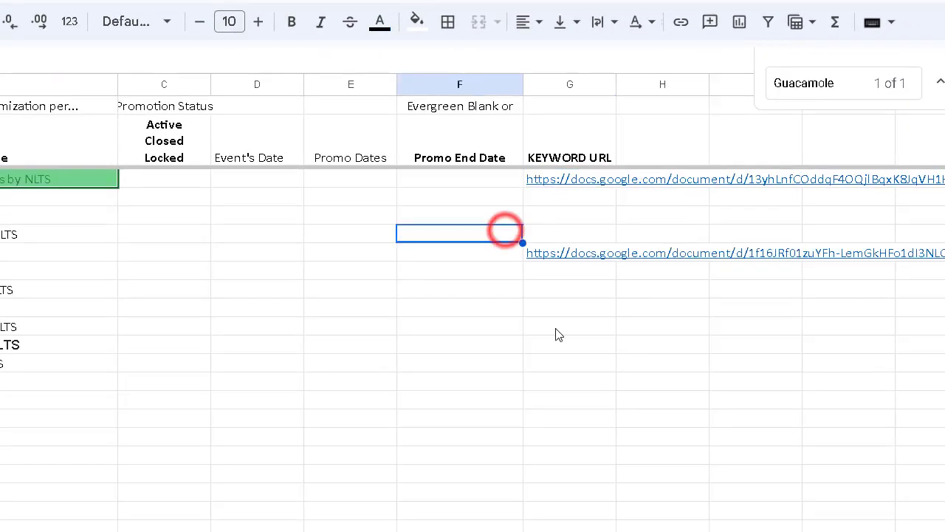
{"action": "scroll", "coordinate": [558, 332], "scroll_direction": "up", "scroll_amount": 1}
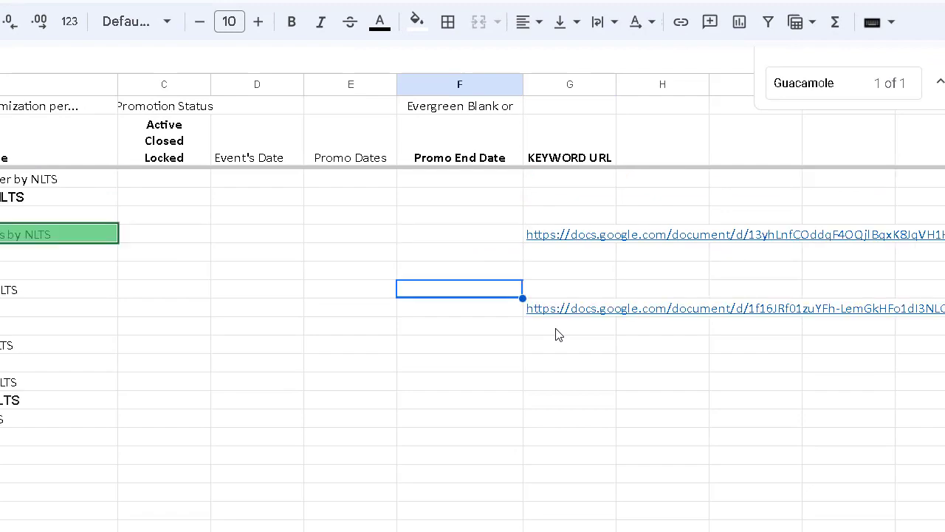
{"action": "scroll", "coordinate": [558, 332], "scroll_direction": "up", "scroll_amount": 1}
{"action": "scroll", "coordinate": [559, 332], "scroll_direction": "down", "scroll_amount": 1}
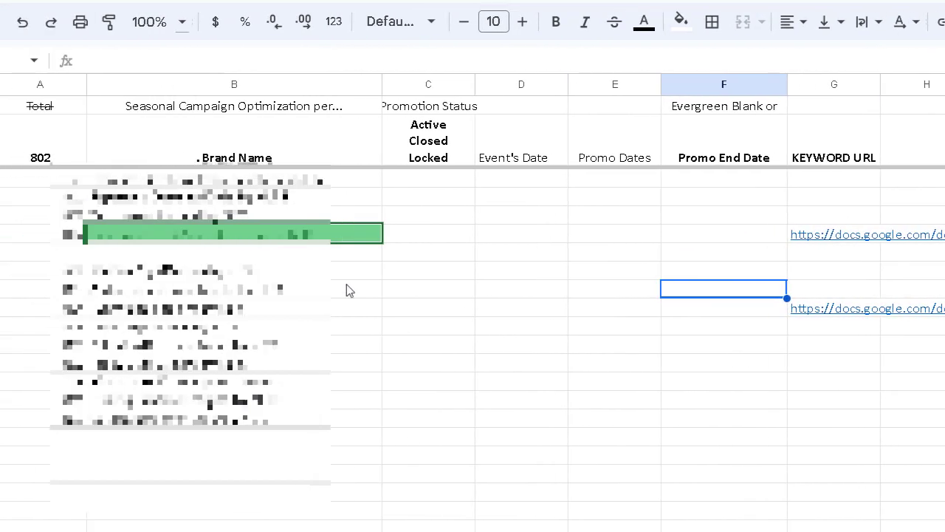
Check the brand names in rows 798 and 799, then go back to the NLTS email results.
{"action": "left_click", "coordinate": [28, 251]}
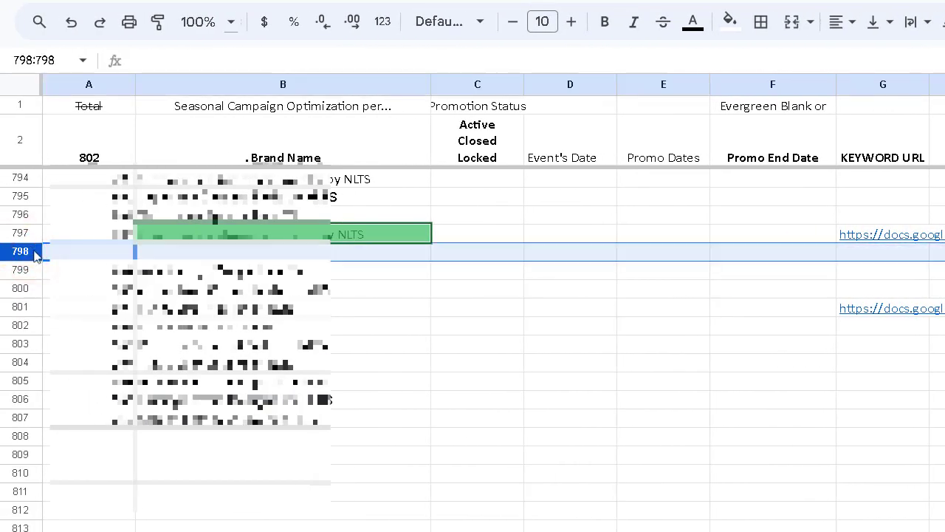
{"action": "left_click", "coordinate": [472, 272]}
{"action": "left_click", "coordinate": [305, 270]}
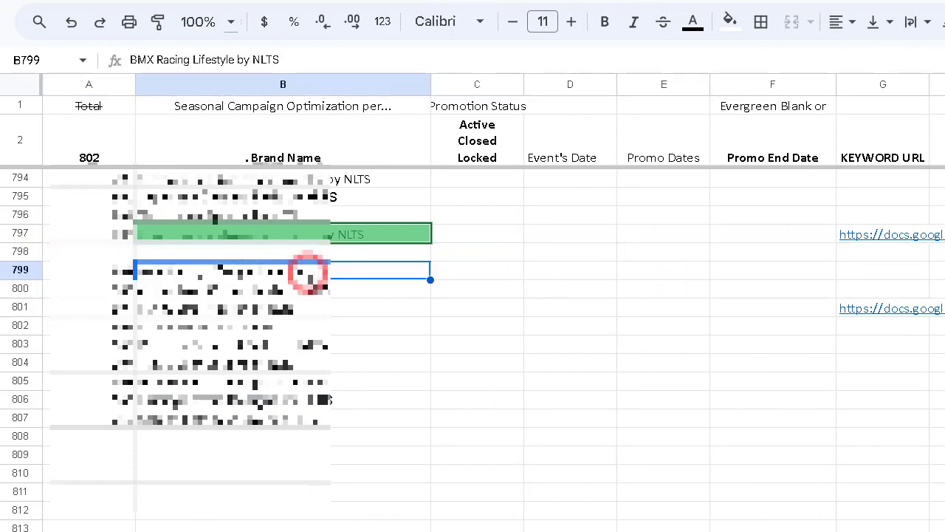
{"action": "scroll", "coordinate": [521, 364], "scroll_direction": "up", "scroll_amount": 1}
{"action": "scroll", "coordinate": [645, 417], "scroll_direction": "up", "scroll_amount": 3}
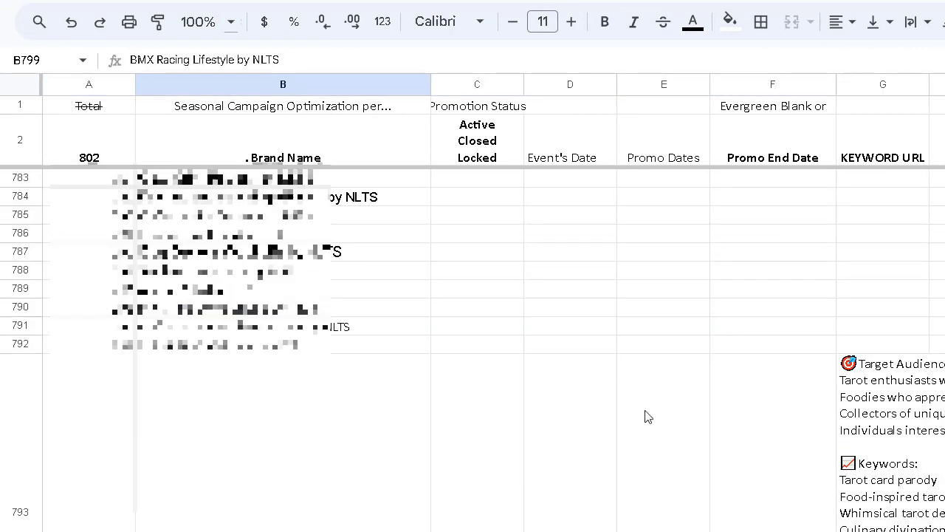
{"action": "scroll", "coordinate": [645, 417], "scroll_direction": "down", "scroll_amount": 1}
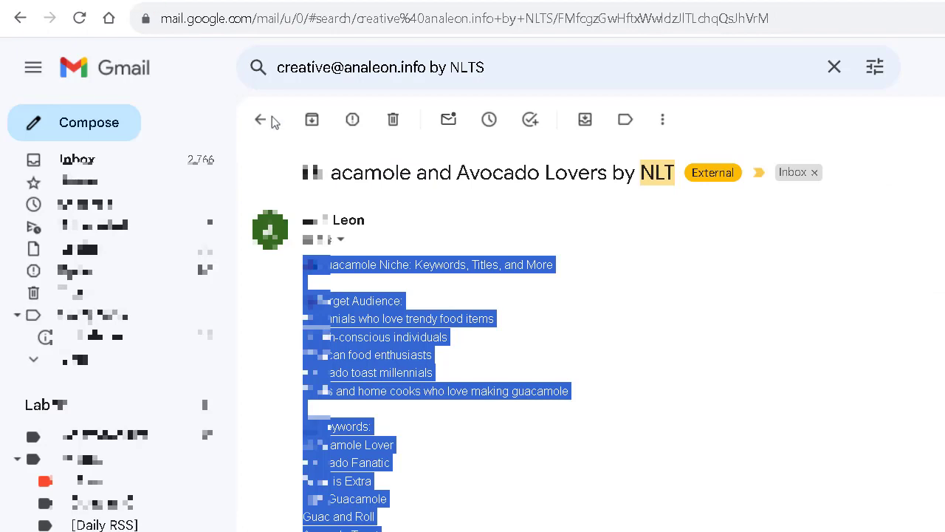
{"action": "left_click", "coordinate": [271, 118]}
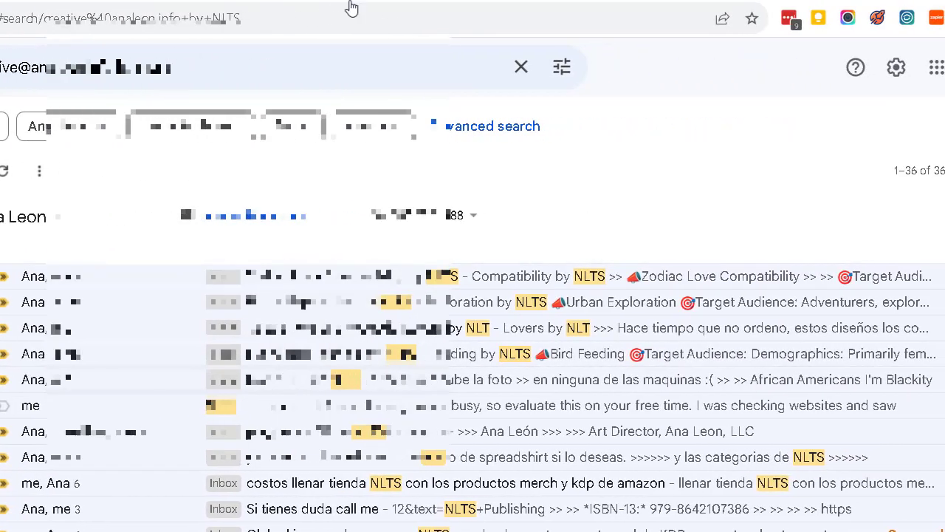
Switch from the NLTS Gmail results back to the brands spreadsheet.
{"action": "left_click", "coordinate": [415, 1]}
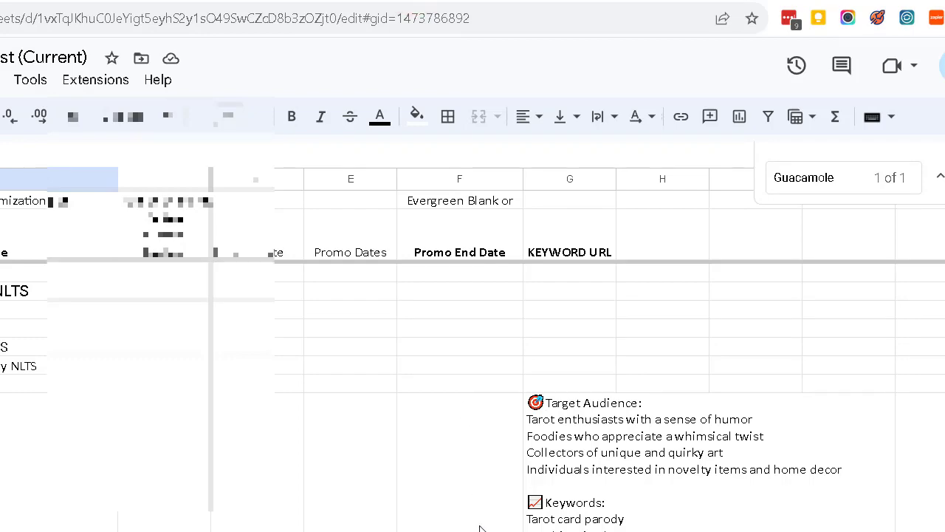
Delete the tarot keyword text from its cell and reload the Shared Keyword Files NLTS folder.
{"action": "left_click", "coordinate": [444, 268]}
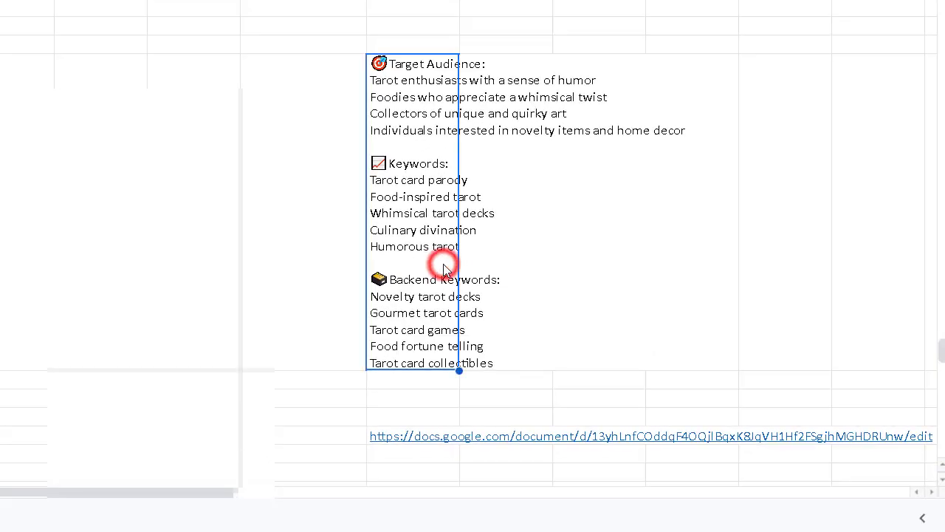
{"action": "key", "text": "Delete"}
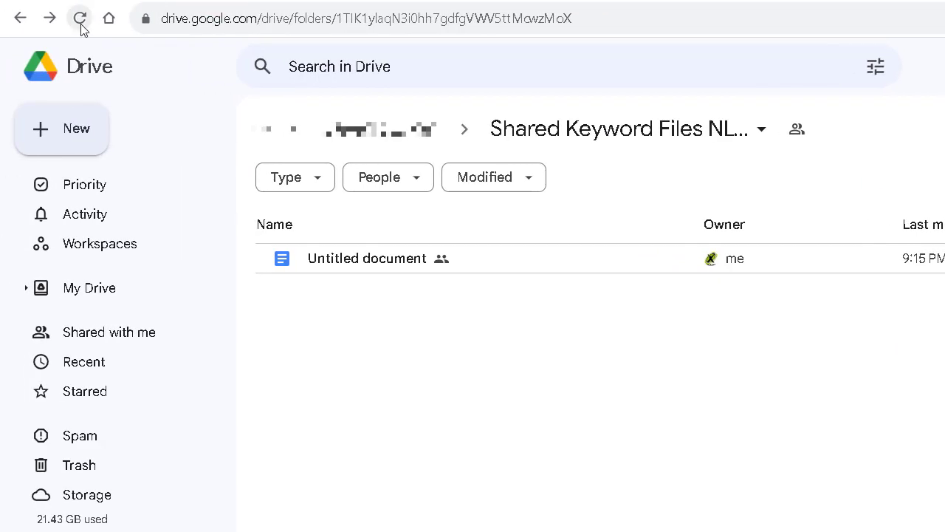
{"action": "left_click", "coordinate": [79, 17]}
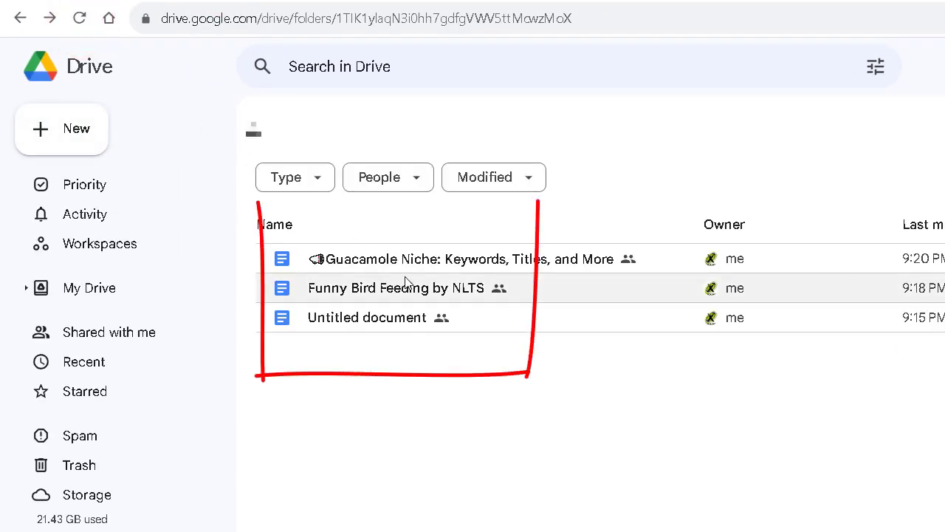